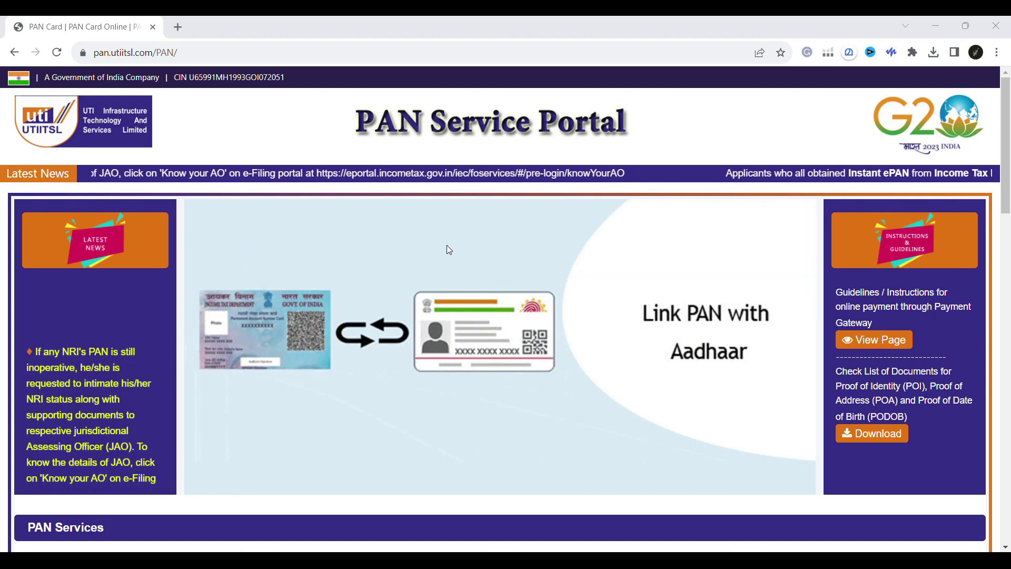
Open 'Click To Apply' for PAN Card for Indian Citizen/NRI under PAN Services.
scroll(447, 247, "down", 2)
scroll(448, 246, "down", 5)
scroll(449, 250, "down", 2)
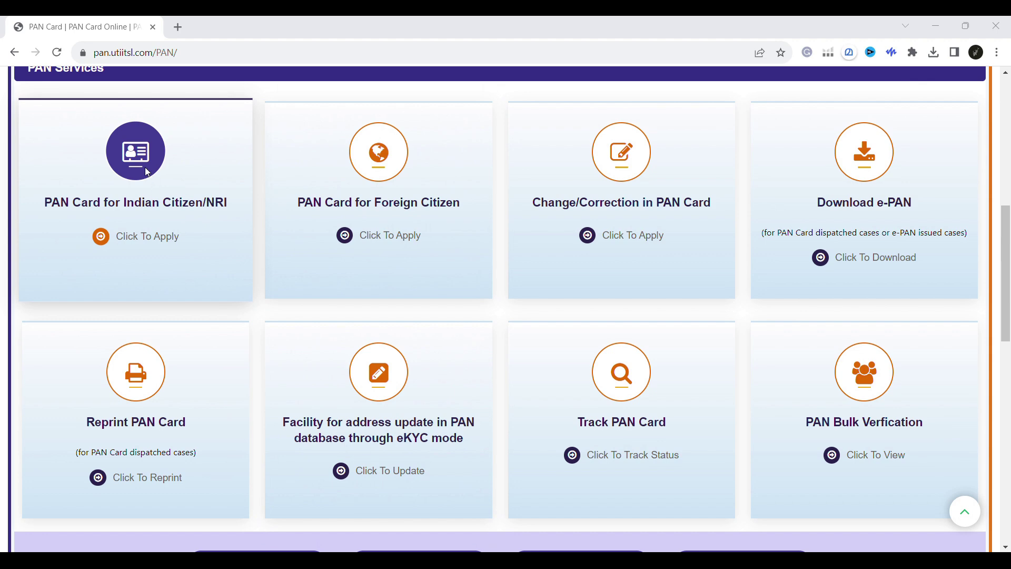
left_click(145, 244)
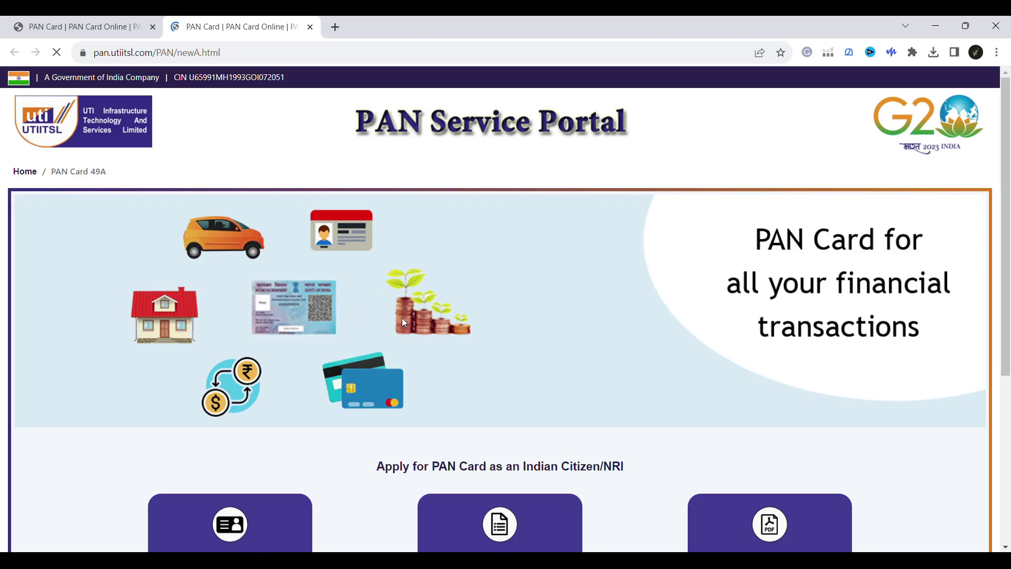
Start 'Apply for New PAN Card (Form 49A)' and select the form page's web address.
scroll(375, 318, "down", 3)
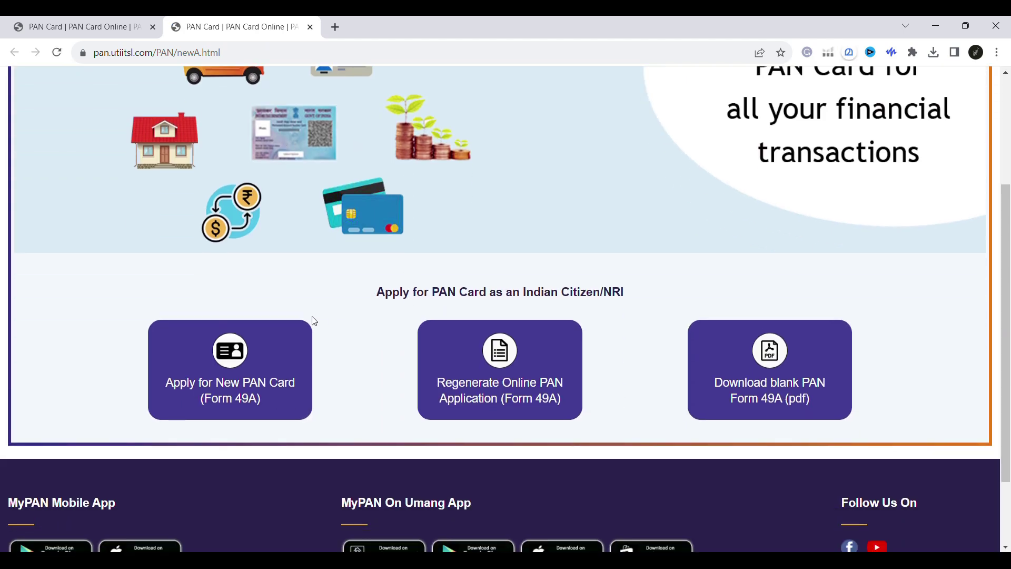
left_click(241, 380)
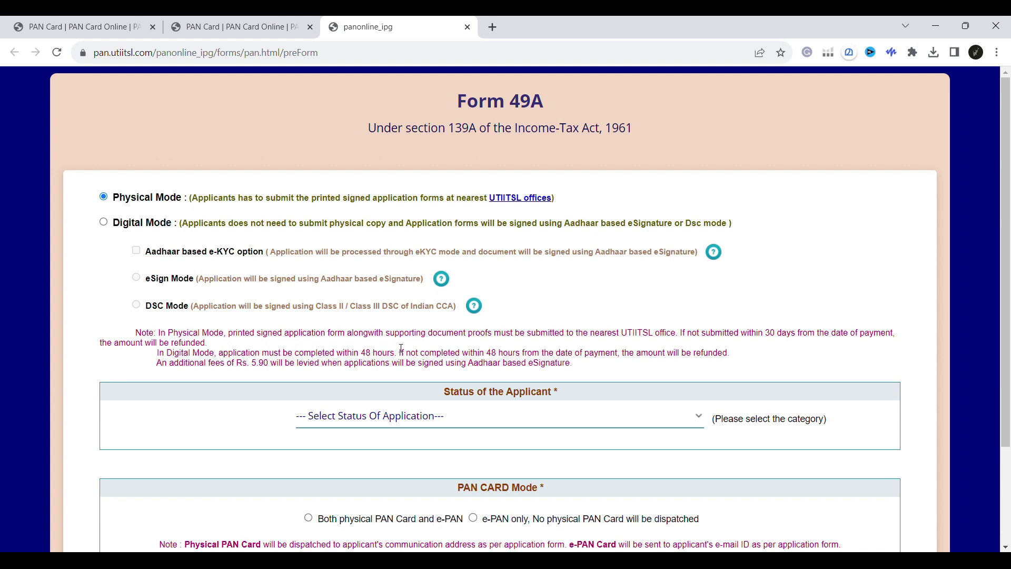
left_click(298, 53)
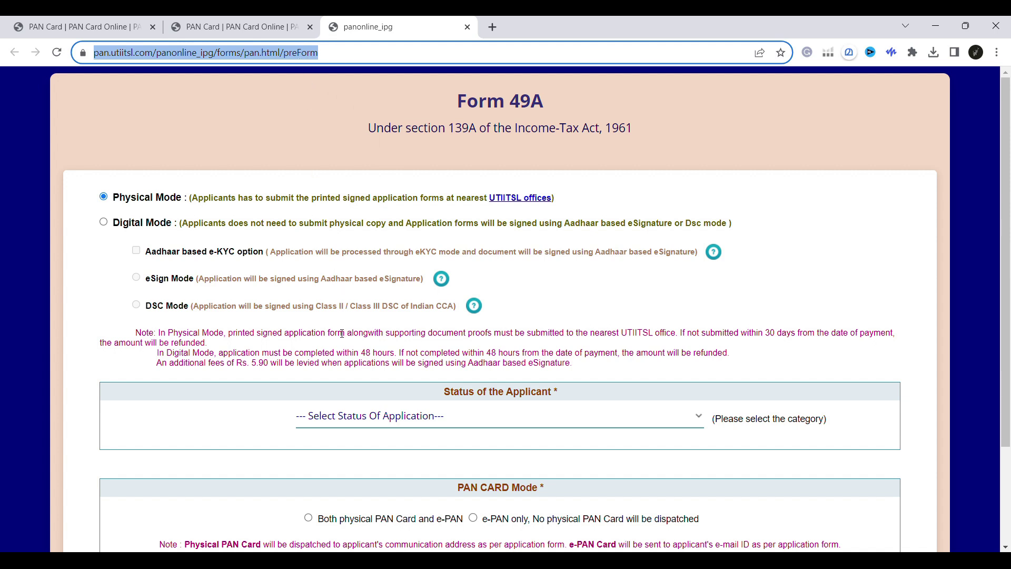
scroll(341, 332, "down", 2)
scroll(342, 333, "down", 3)
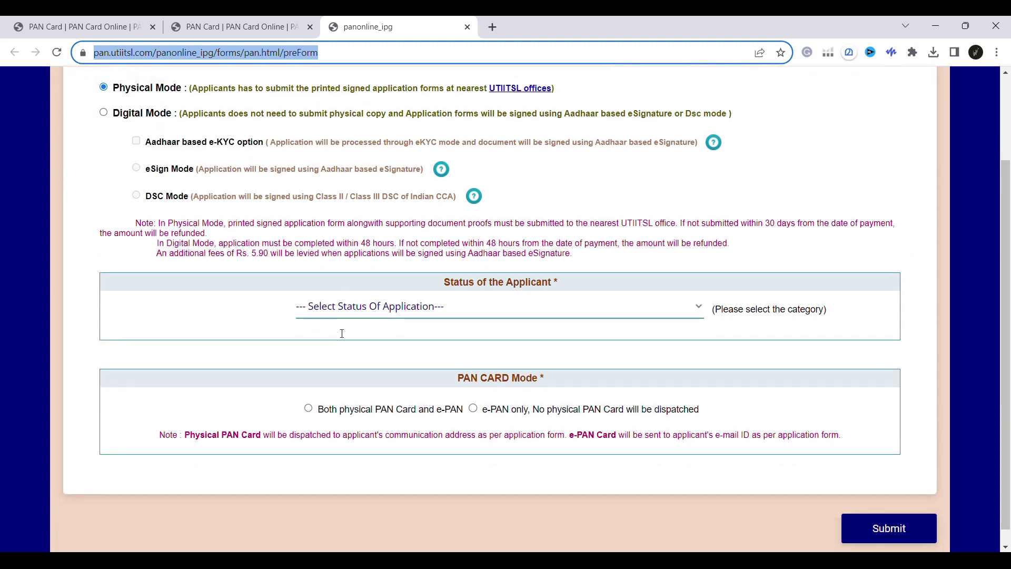
scroll(342, 333, "up", 2)
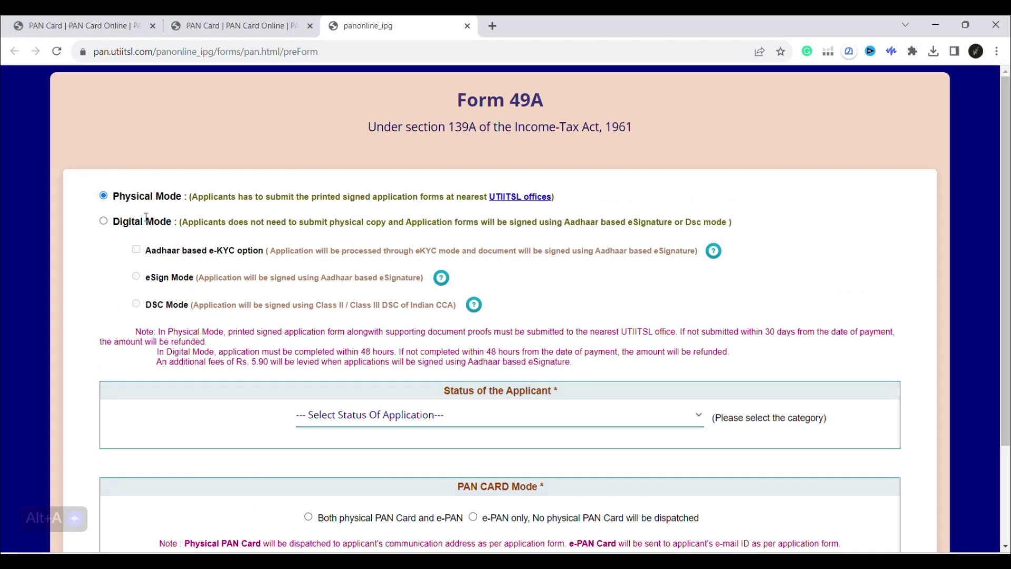
Choose Digital Mode with Aadhaar e-KYC eSign, request both physical PAN and e-PAN, and submit.
left_click(104, 222)
left_click(137, 251)
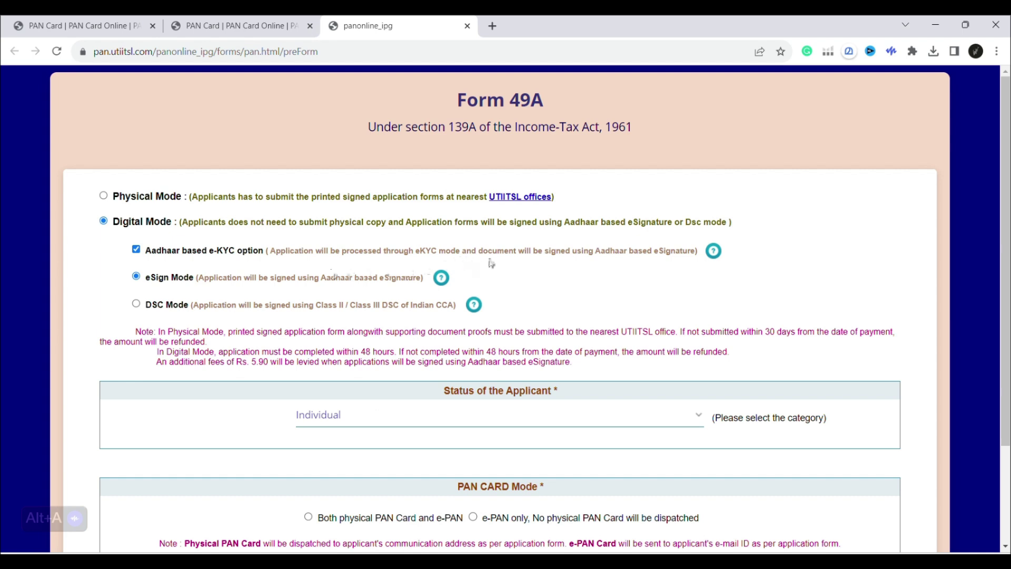
scroll(258, 287, "down", 1)
scroll(257, 287, "down", 1)
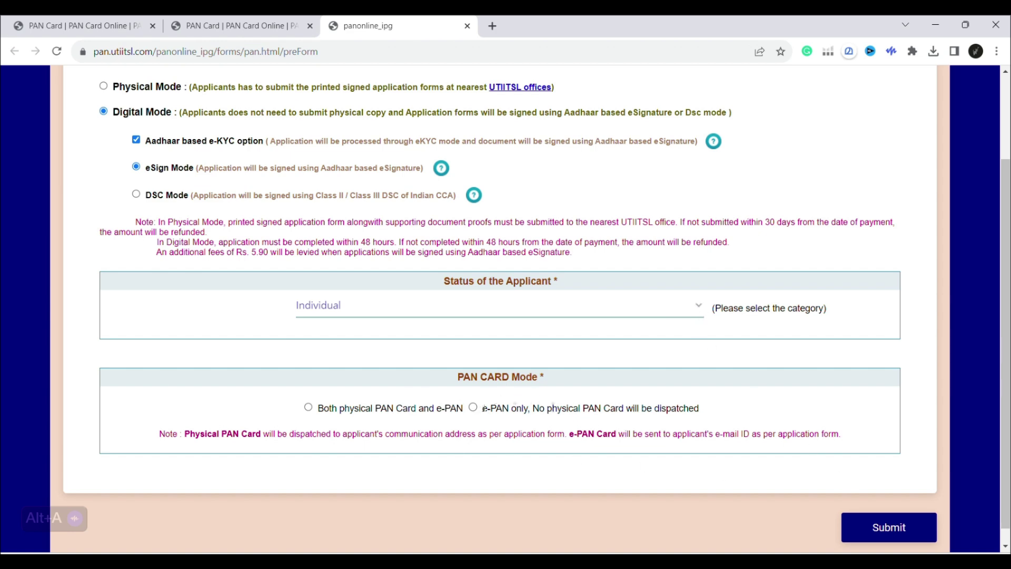
left_click(309, 407)
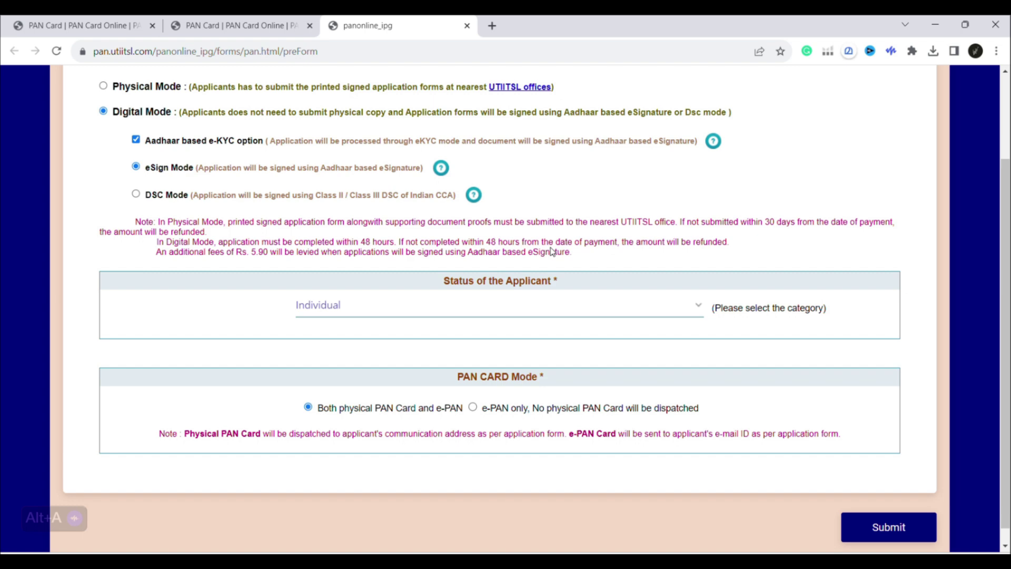
left_click(875, 520)
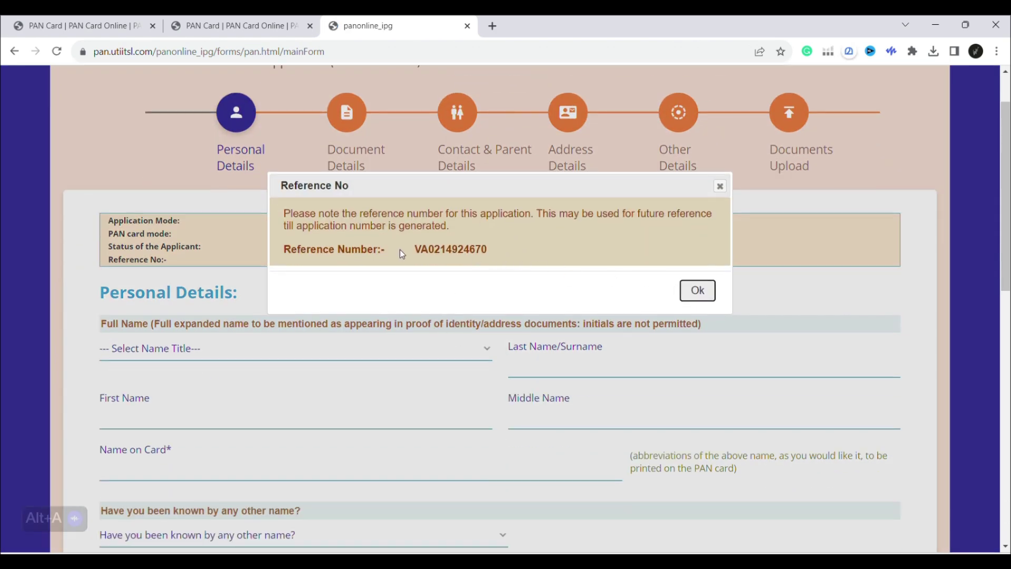
Dismiss the reference number dialog and set the name title to SMT instead of SHRI.
left_click(697, 290)
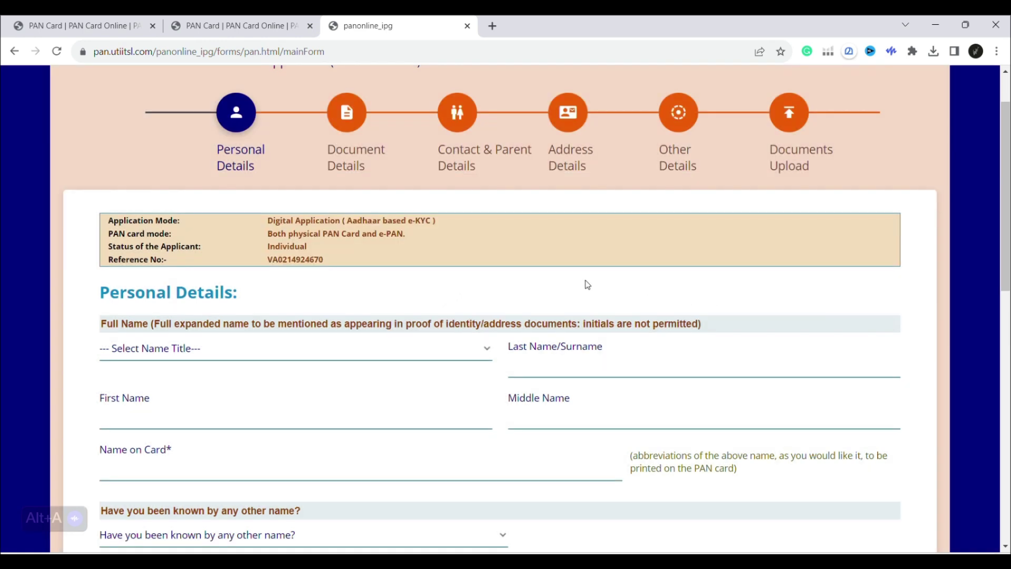
scroll(365, 293, "down", 1)
scroll(366, 293, "down", 1)
left_click(196, 285)
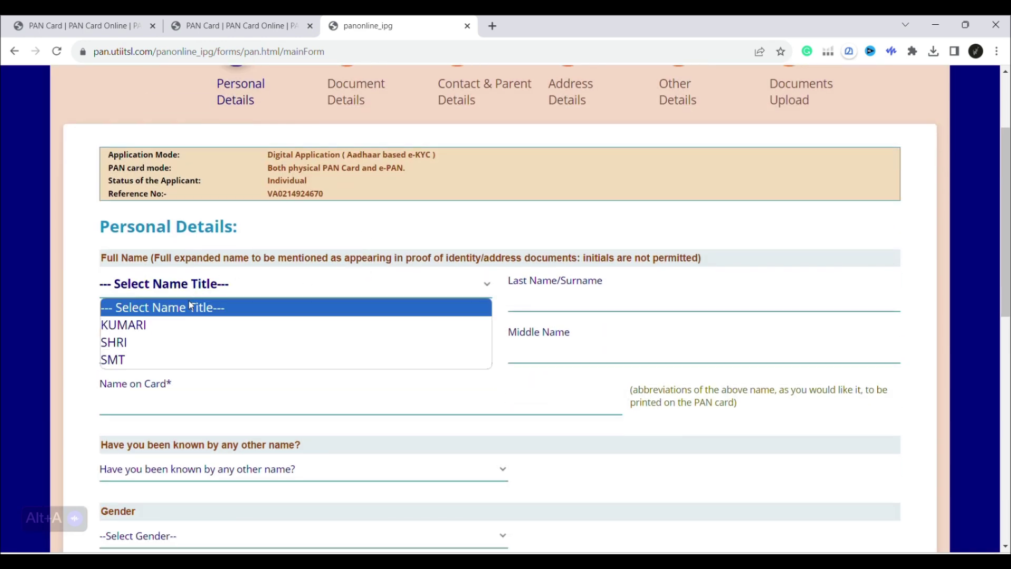
left_click(140, 343)
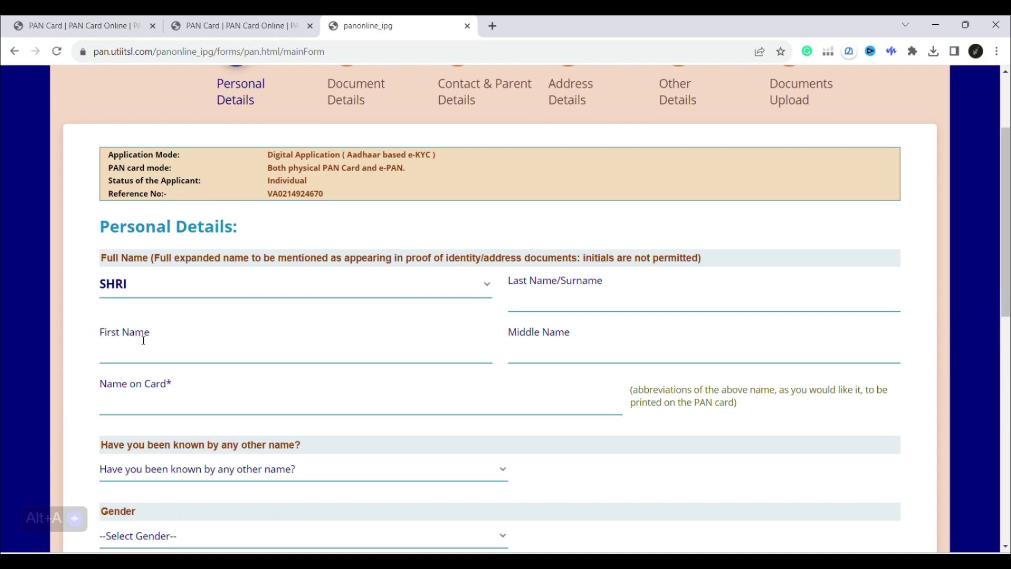
left_click(253, 289)
left_click(203, 363)
Move into the name fields, ending with the First Name field ready for entry.
left_click(572, 289)
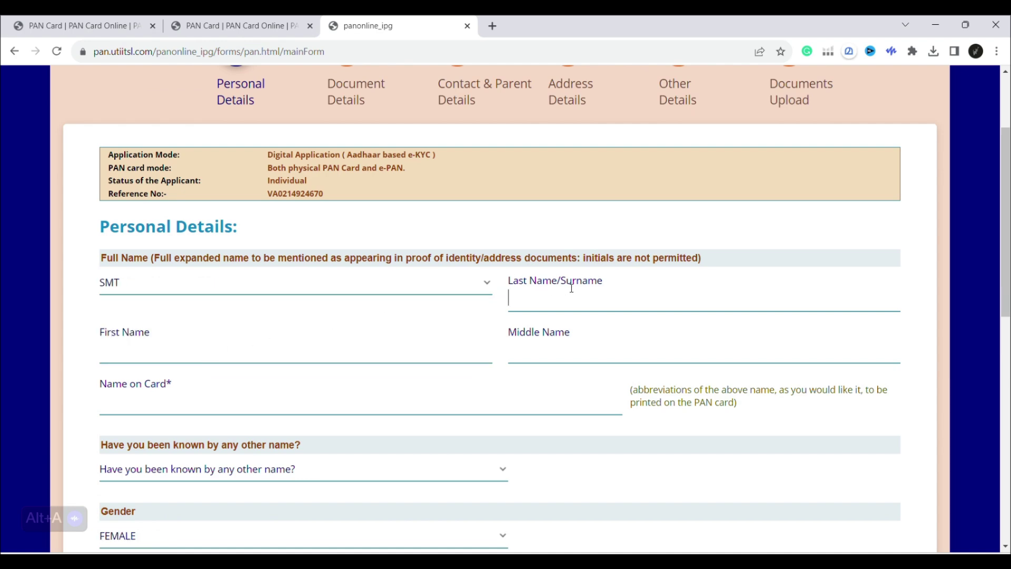
scroll(440, 329, "up", 2)
scroll(476, 337, "up", 1)
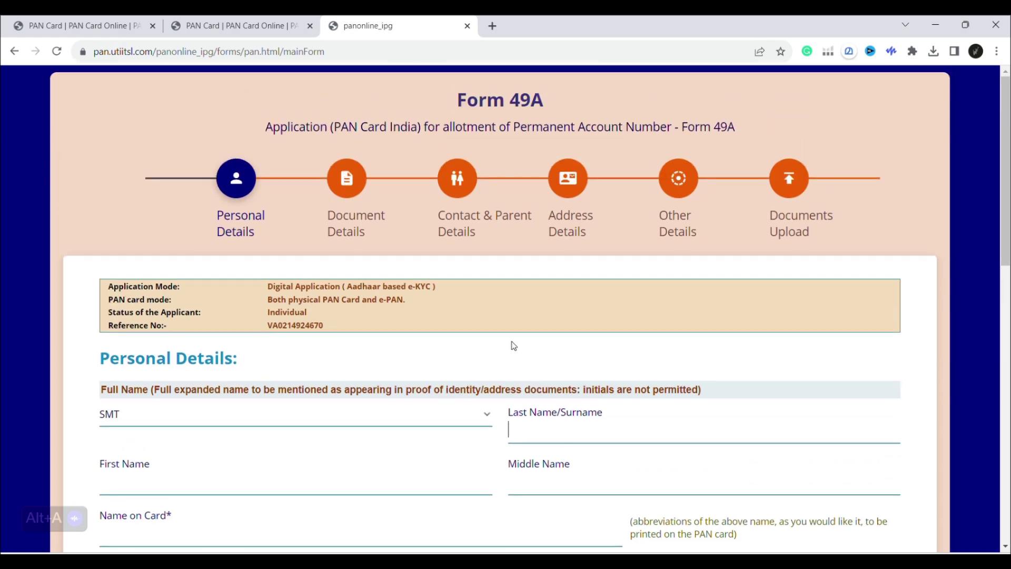
scroll(527, 342, "down", 2)
left_click(327, 380)
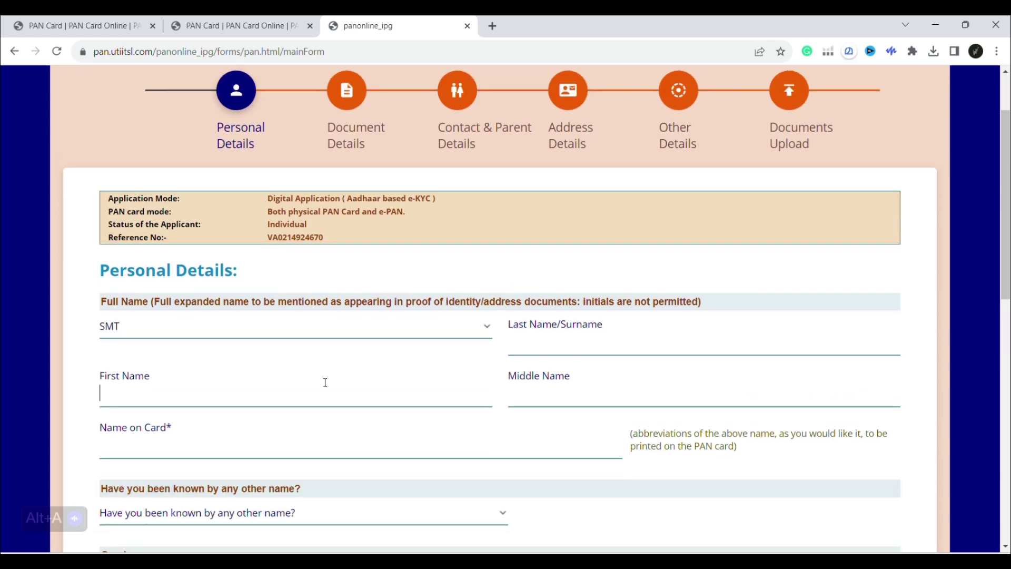
Enter the applicant's first name and surname so the name on card fills in.
key("Caps_Lock")
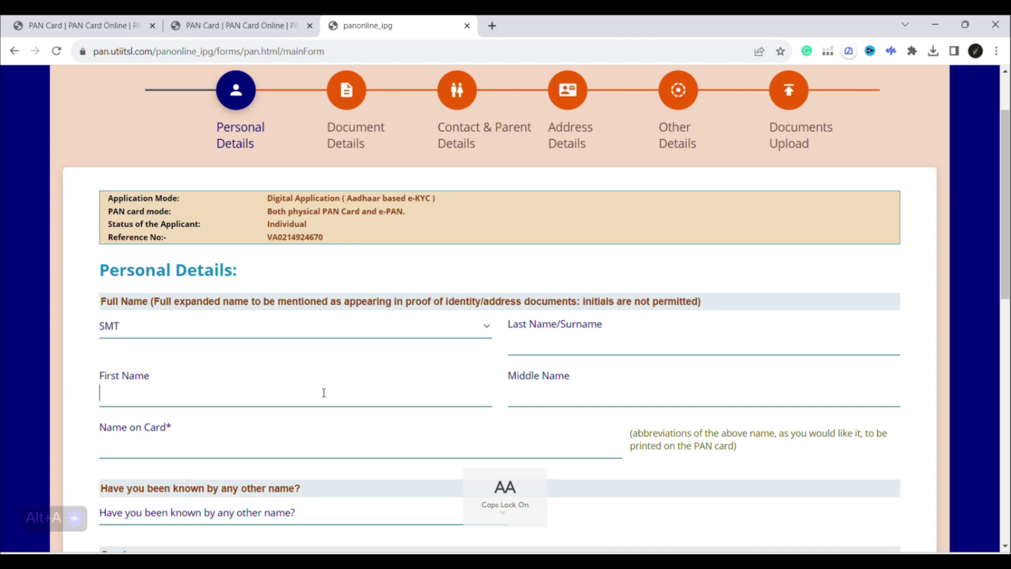
key("Caps_Lock")
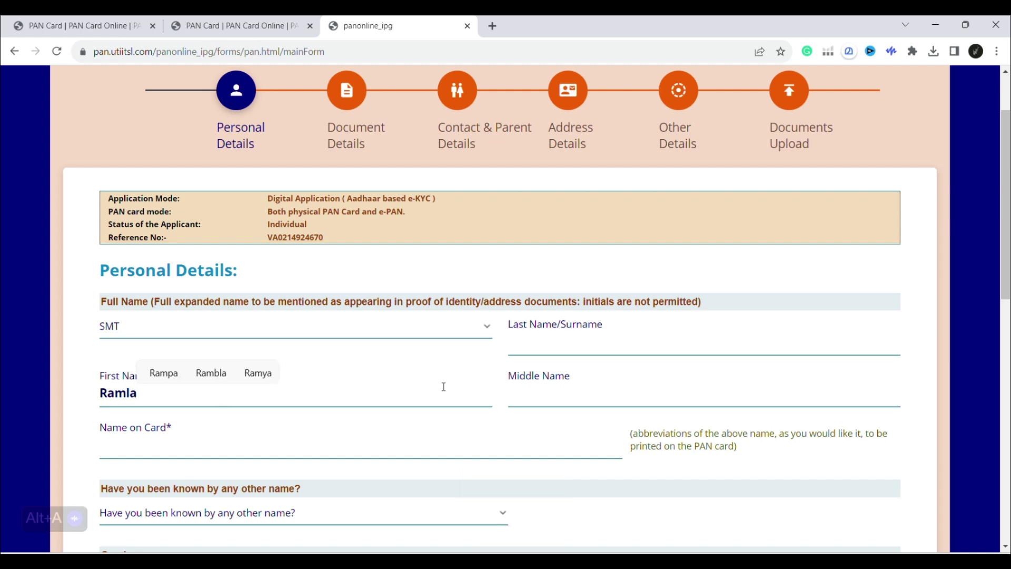
left_click(584, 347)
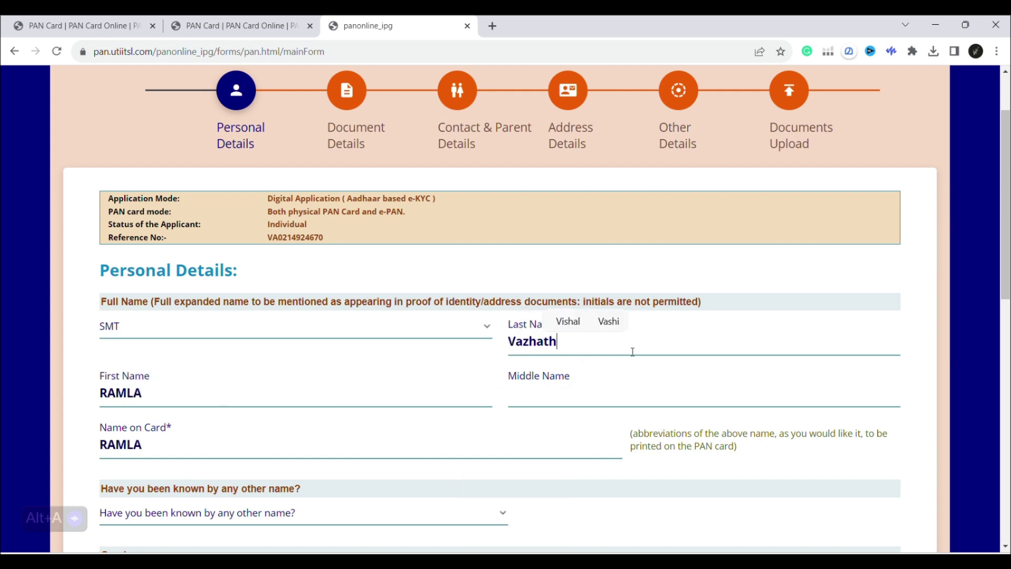
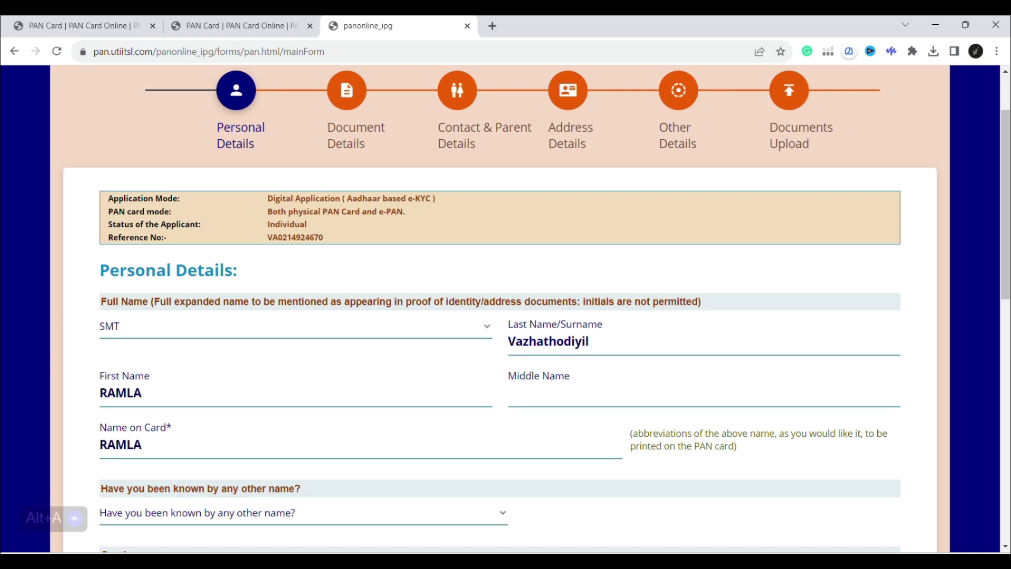
left_click_drag(647, 247, 653, 269)
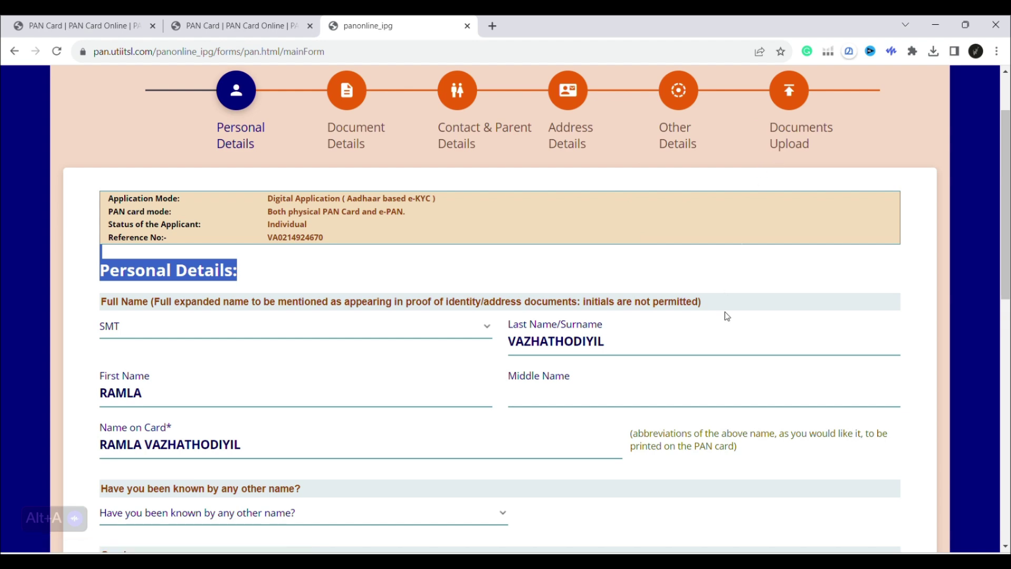
left_click(692, 458)
scroll(691, 453, "down", 2)
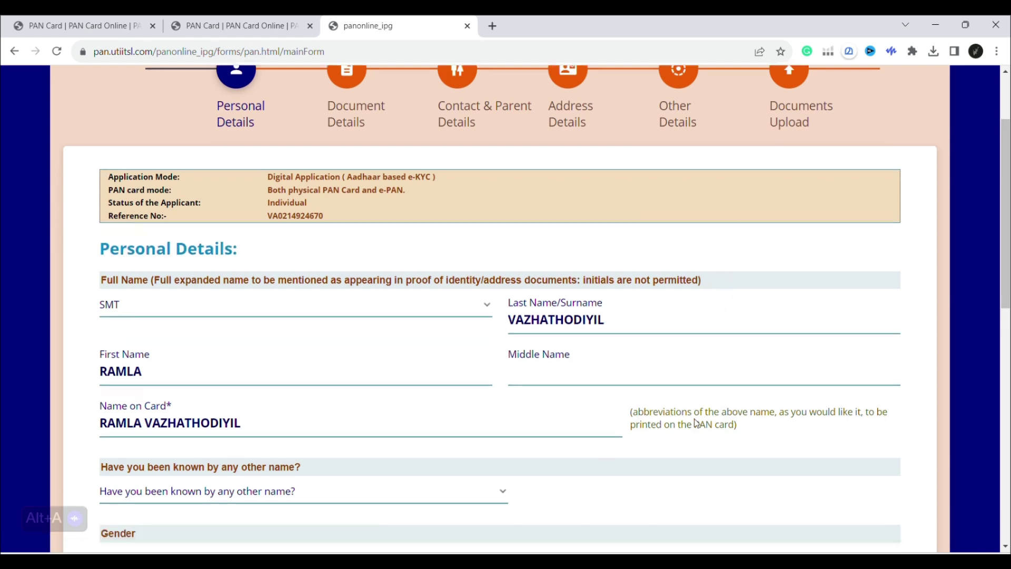
left_click(375, 407)
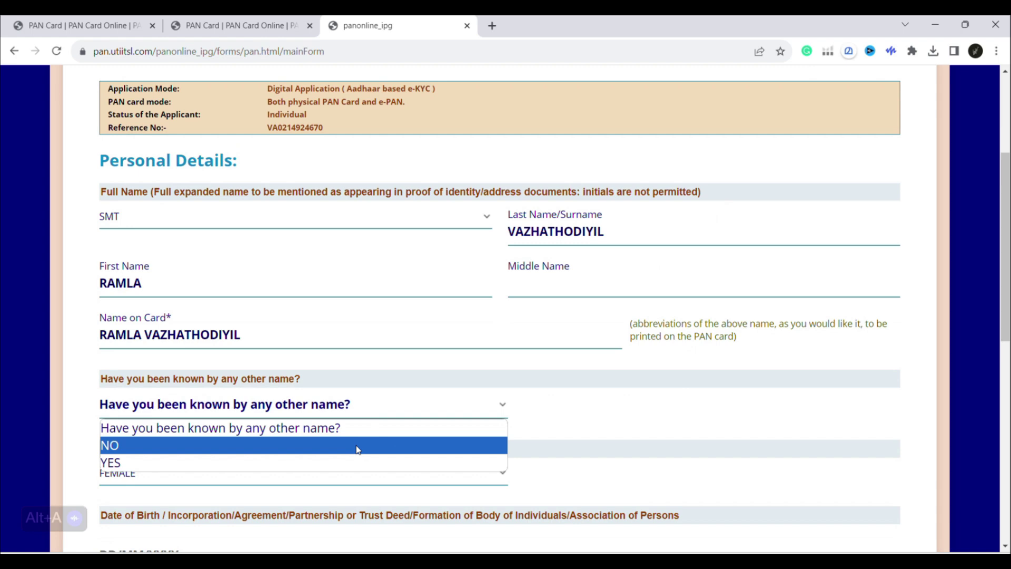
Answer NO to the applicant being known by any other name.
left_click(358, 445)
scroll(359, 429, "down", 1)
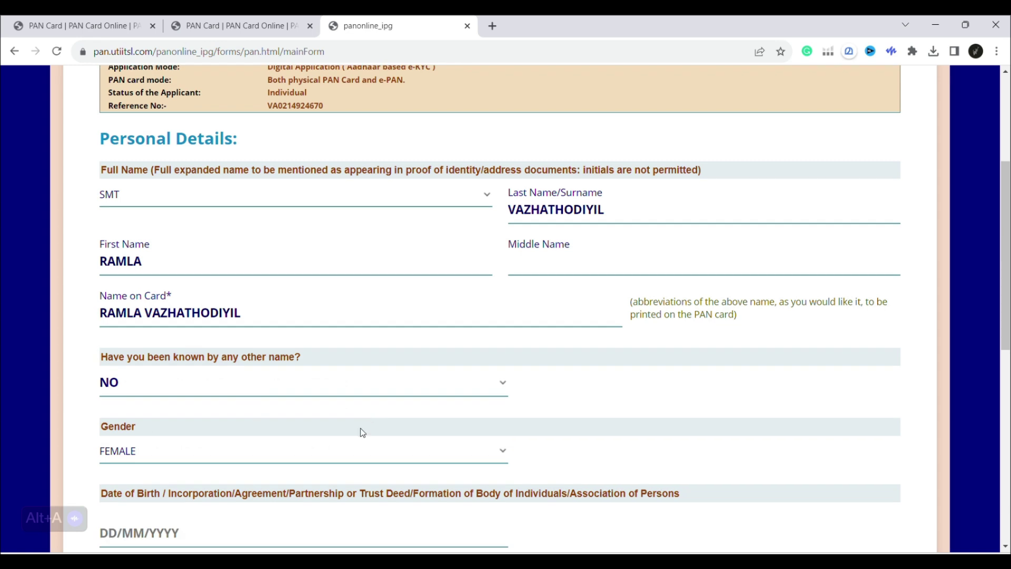
scroll(454, 372, "down", 1)
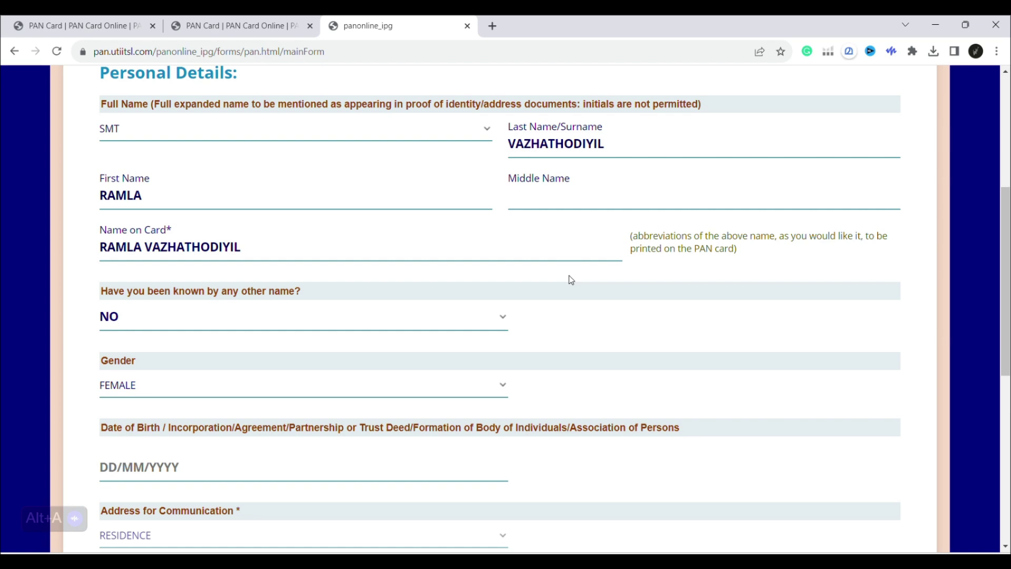
scroll(571, 280, "down", 3)
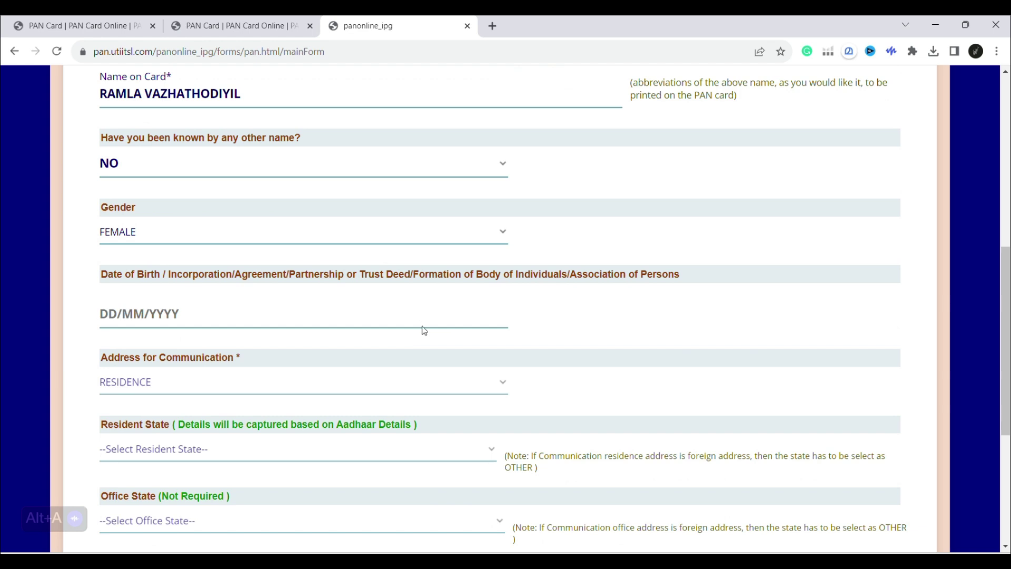
left_click(423, 327)
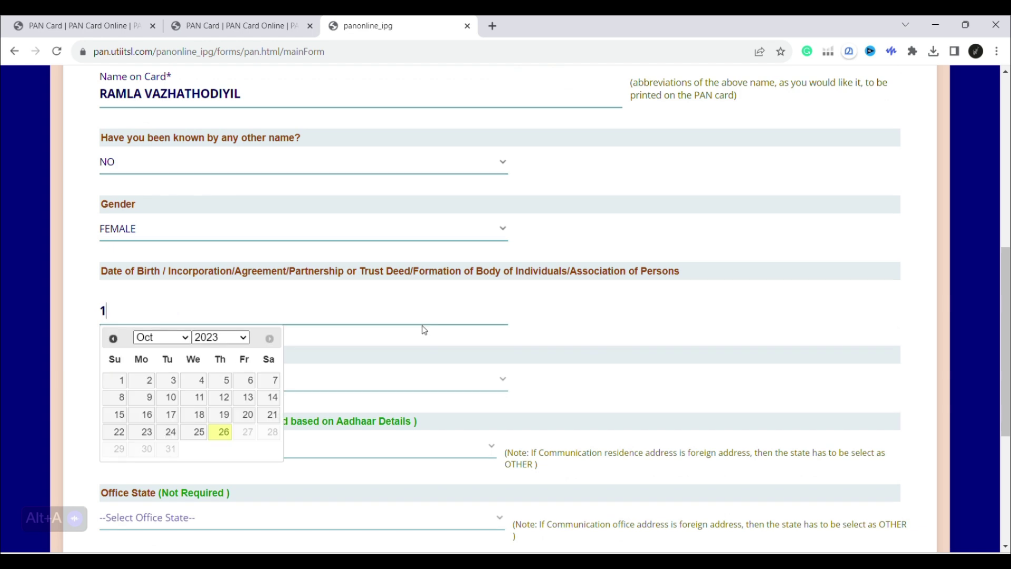
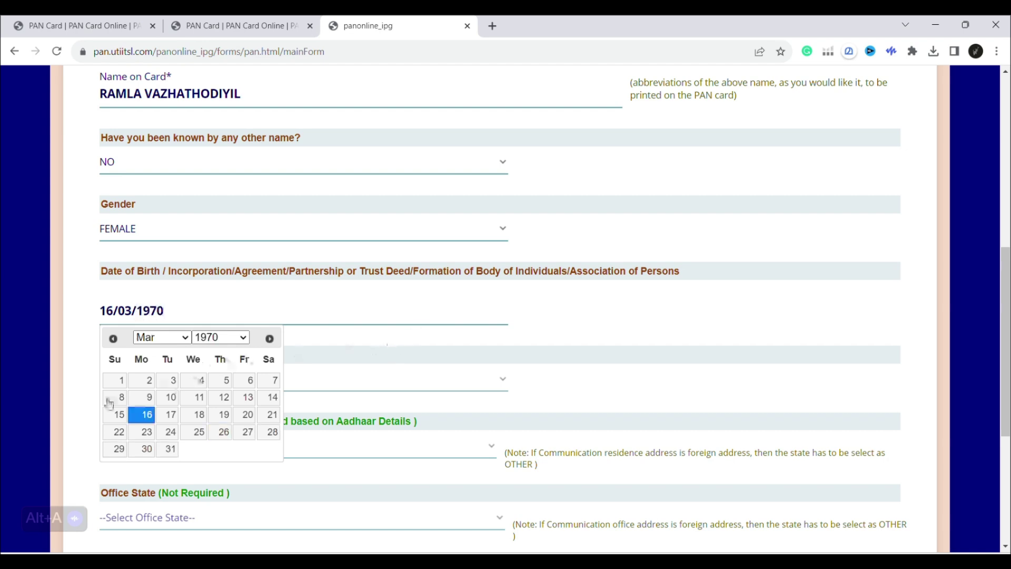
left_click(71, 376)
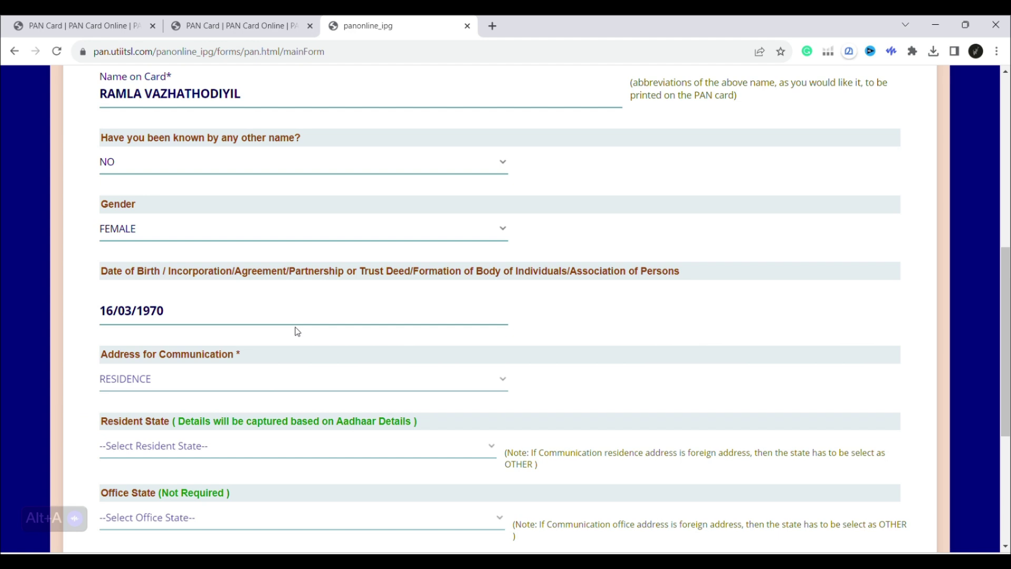
scroll(294, 330, "down", 1)
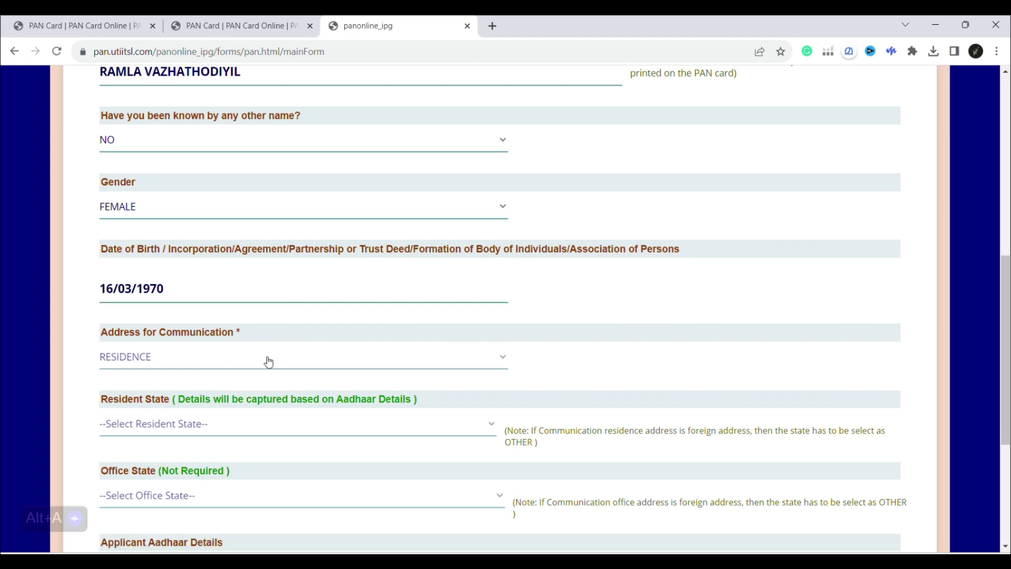
scroll(156, 375, "down", 1)
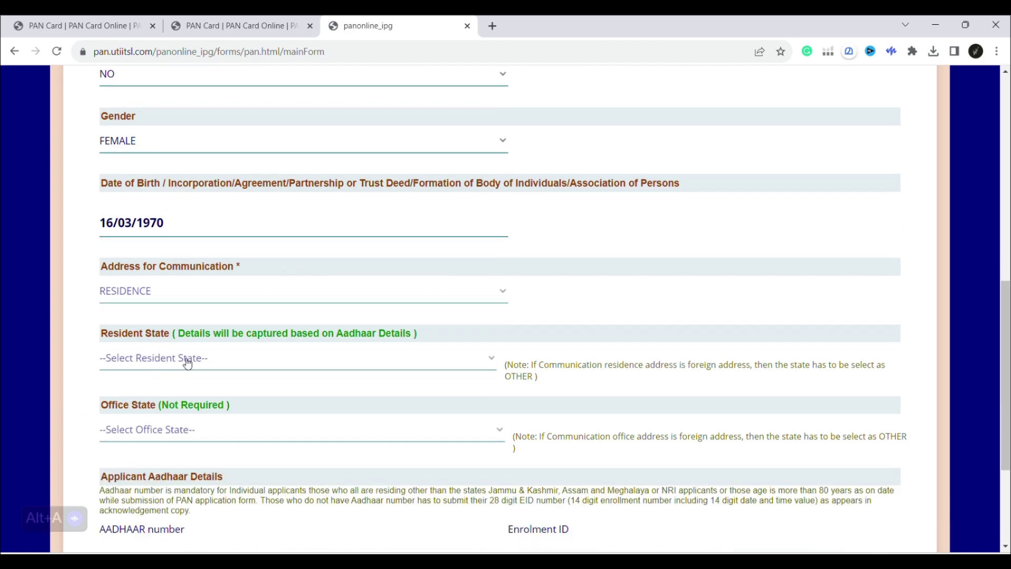
scroll(655, 344, "up", 4)
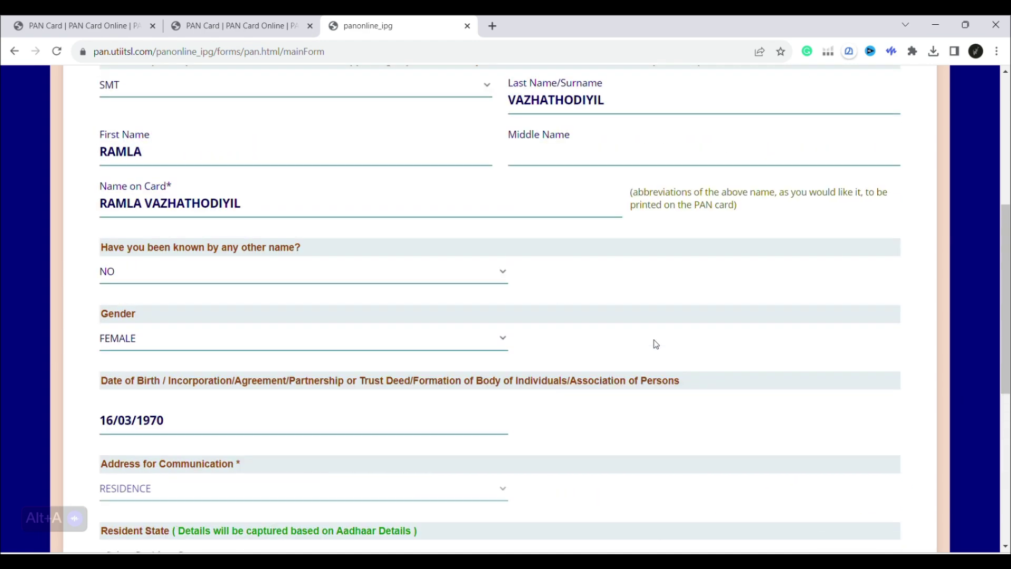
scroll(656, 344, "down", 4)
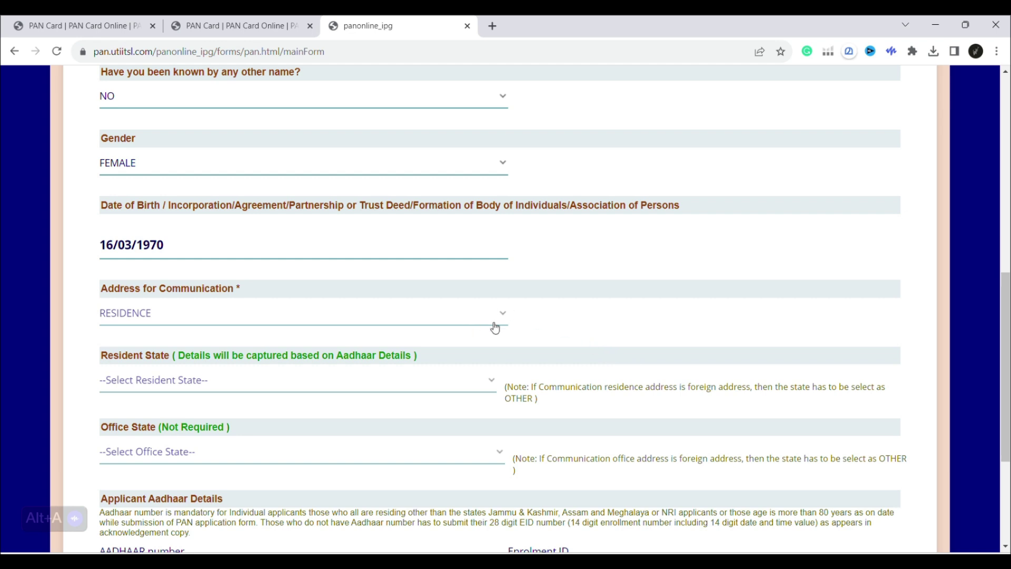
scroll(555, 326, "down", 1)
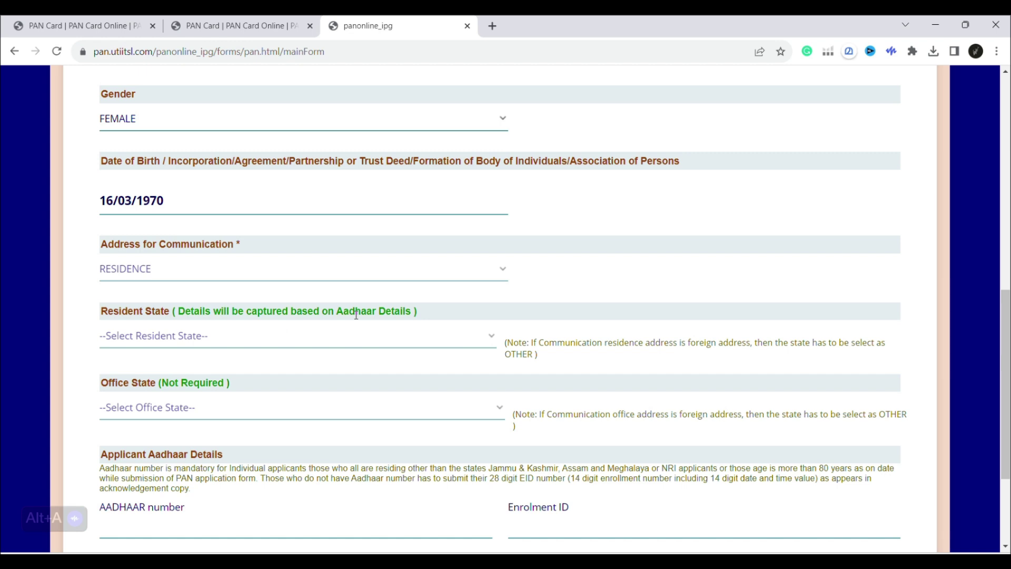
scroll(347, 337, "down", 1)
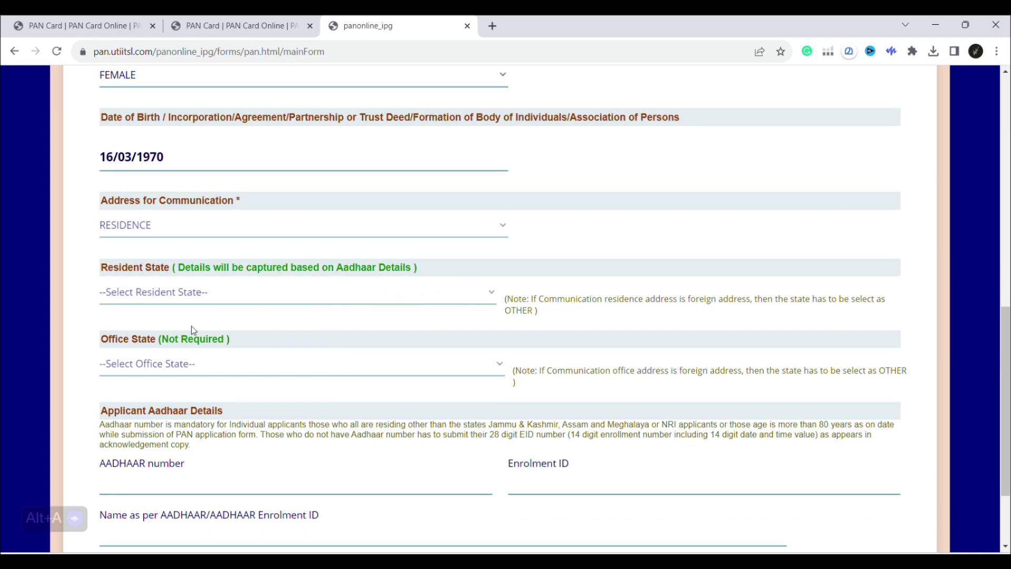
scroll(191, 330, "down", 1)
scroll(332, 340, "down", 1)
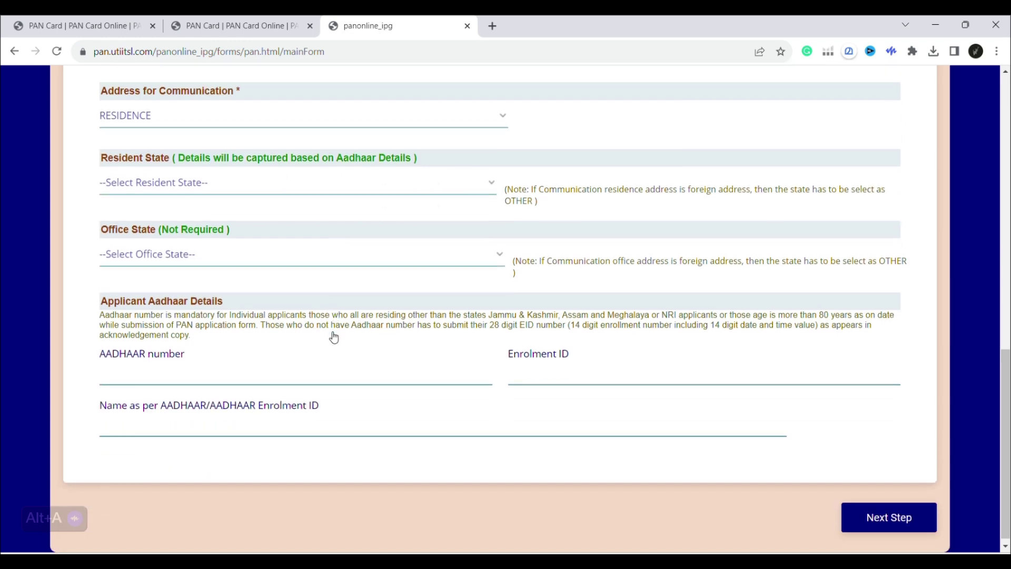
Enter the applicant's Aadhaar number and confirm it in the re-entry popup.
left_click(195, 372)
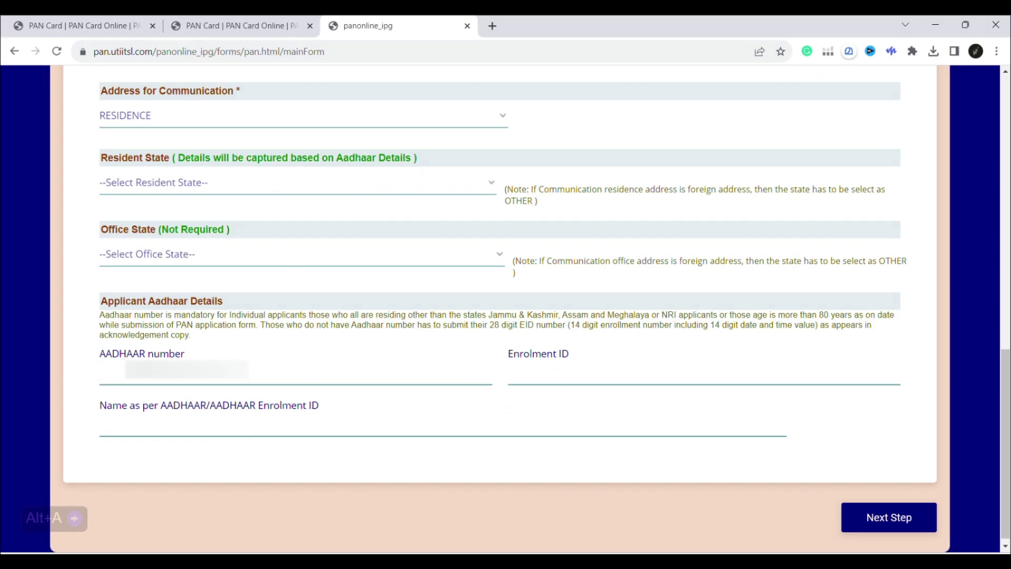
type("4190")
left_click(551, 381)
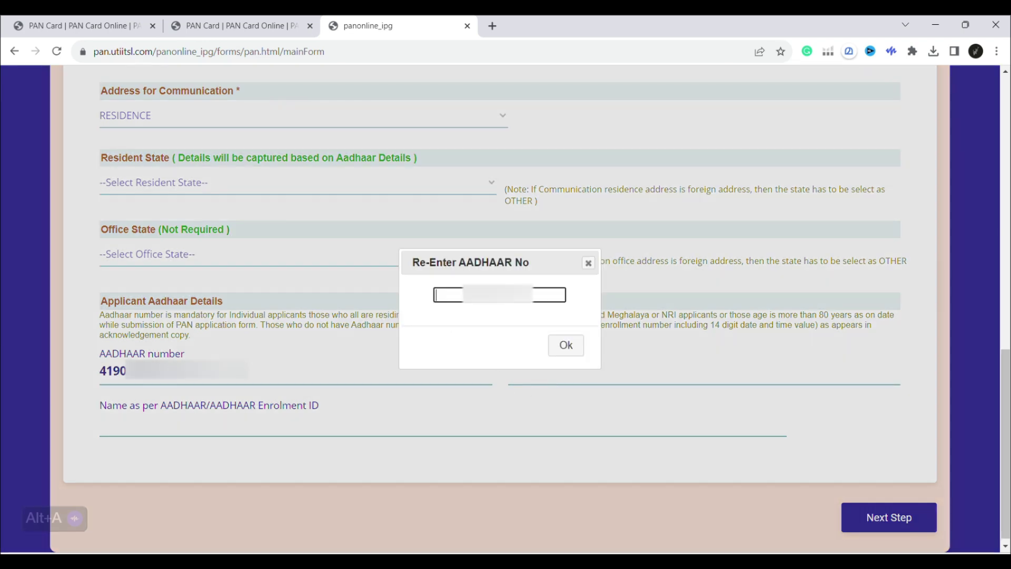
type("4190")
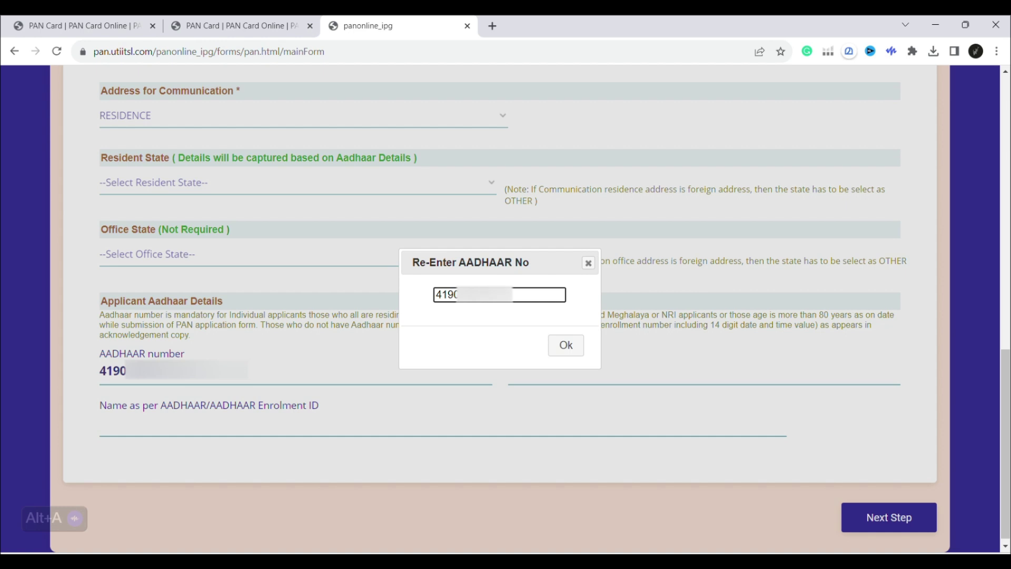
left_click(555, 346)
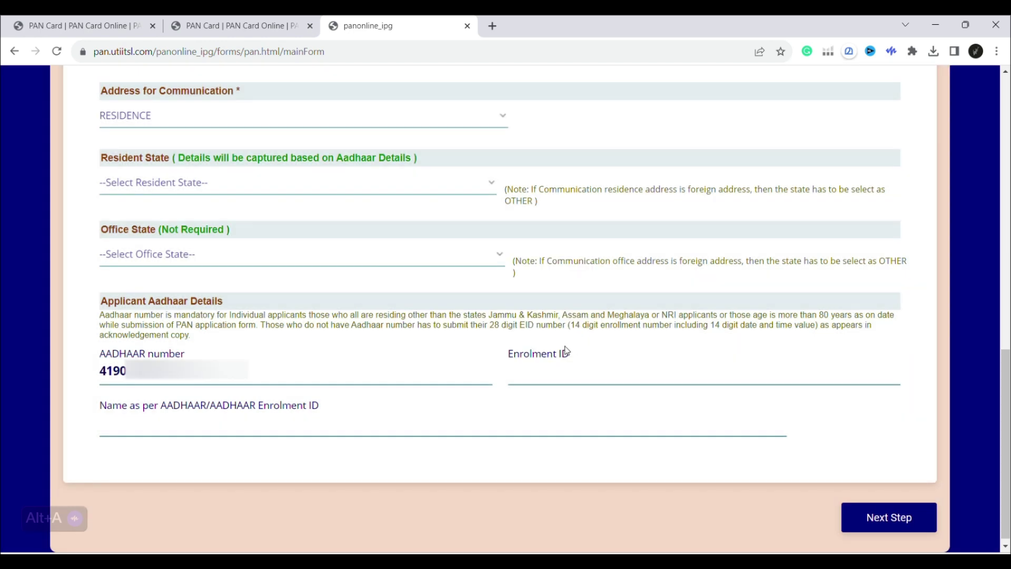
Type the applicant's full name as per Aadhaar in capital letters.
left_click(279, 416)
type("ramla")
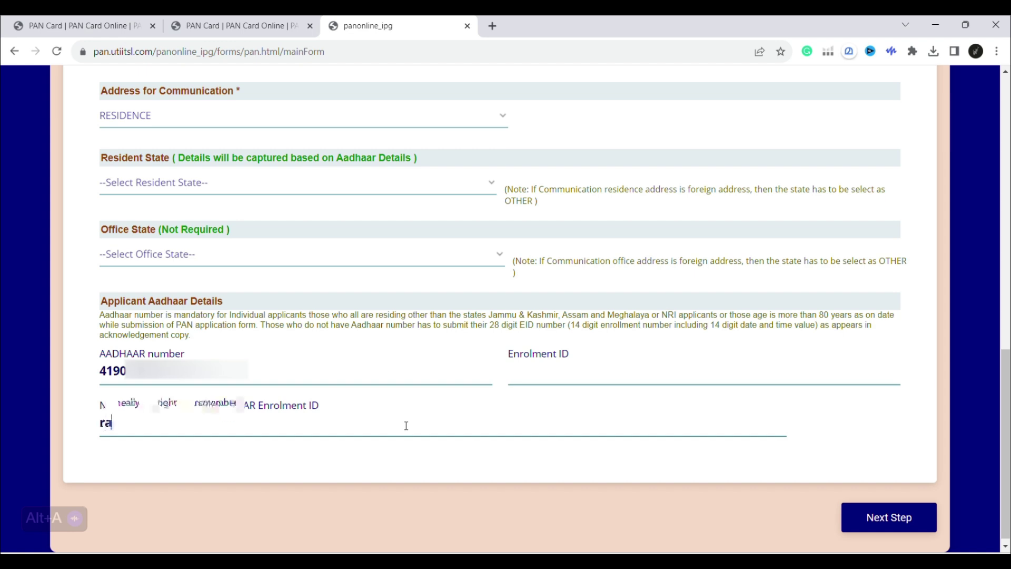
key("BackSpace")
key("BackSpace")
key("BackSpace")
key("BackSpace")
key("BackSpace")
key("BackSpace")
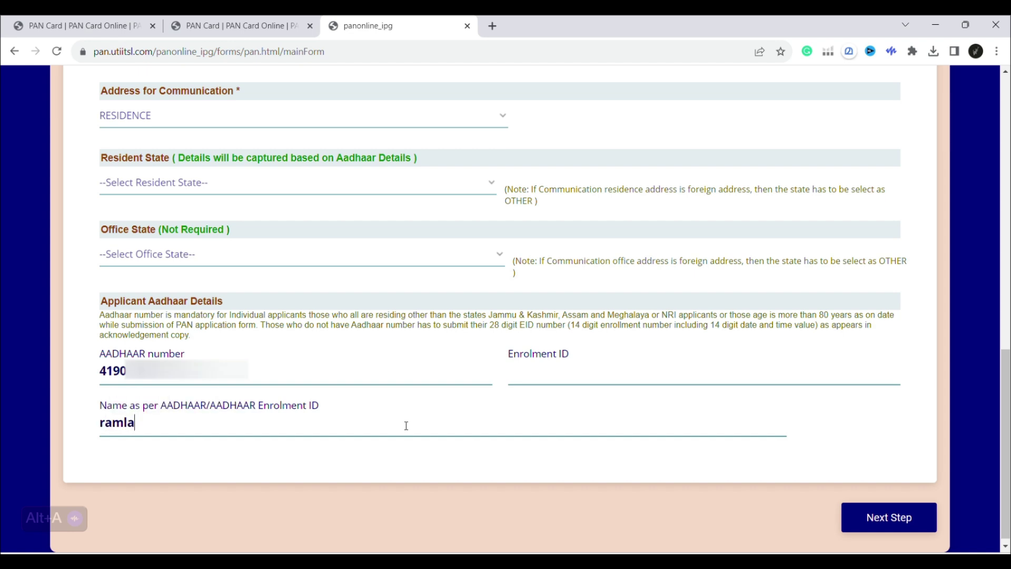
key("Caps_Lock")
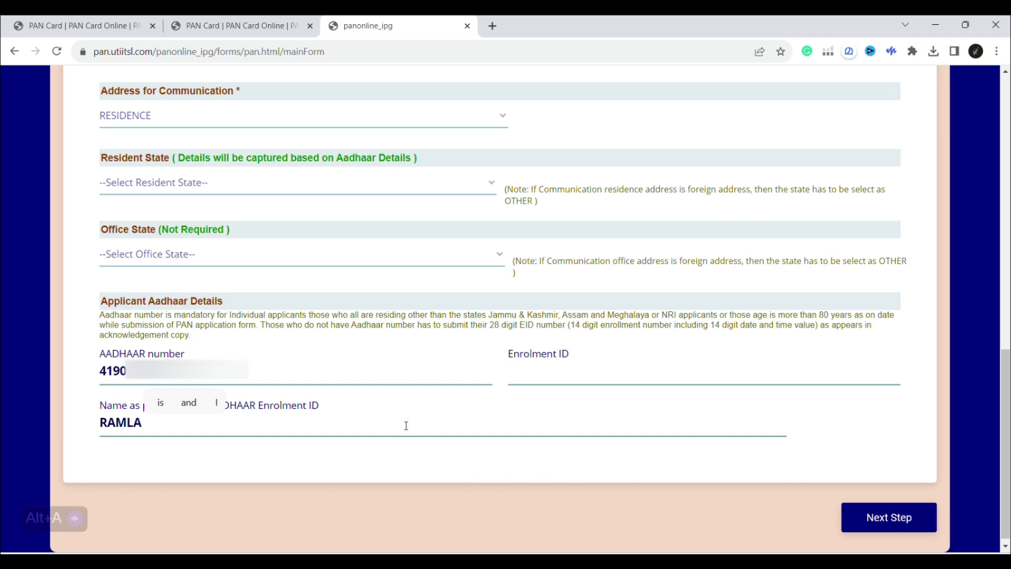
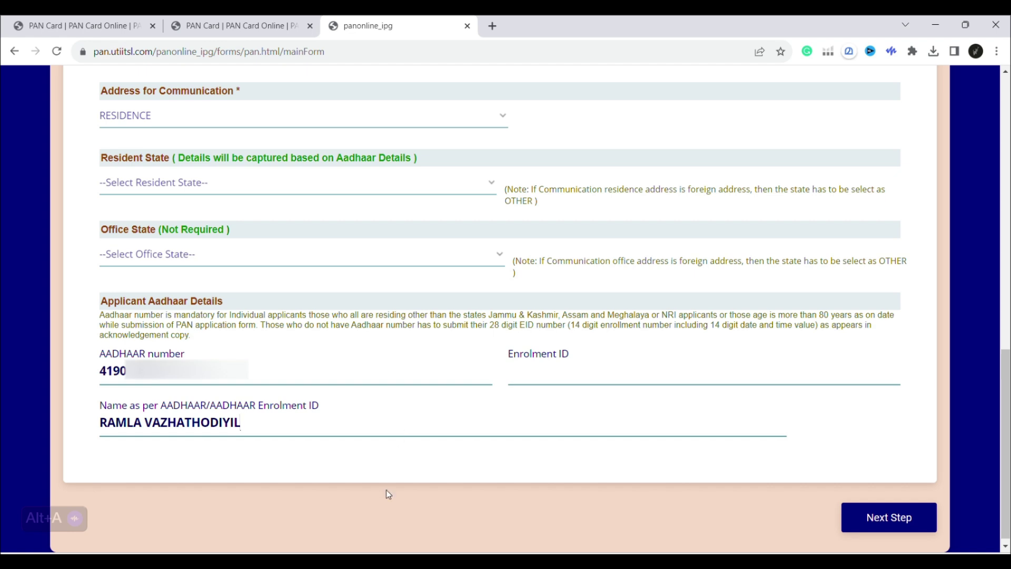
scroll(632, 511, "down", 1)
Advance past Document Details, keeping AADHAAR Card as identity, address and DOB proof.
left_click(885, 522)
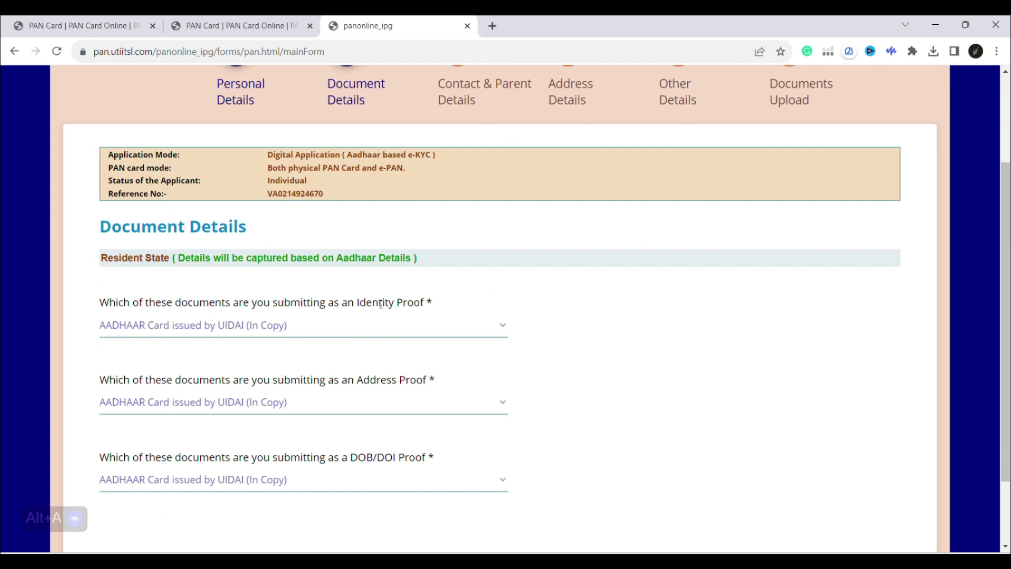
scroll(490, 335, "down", 1)
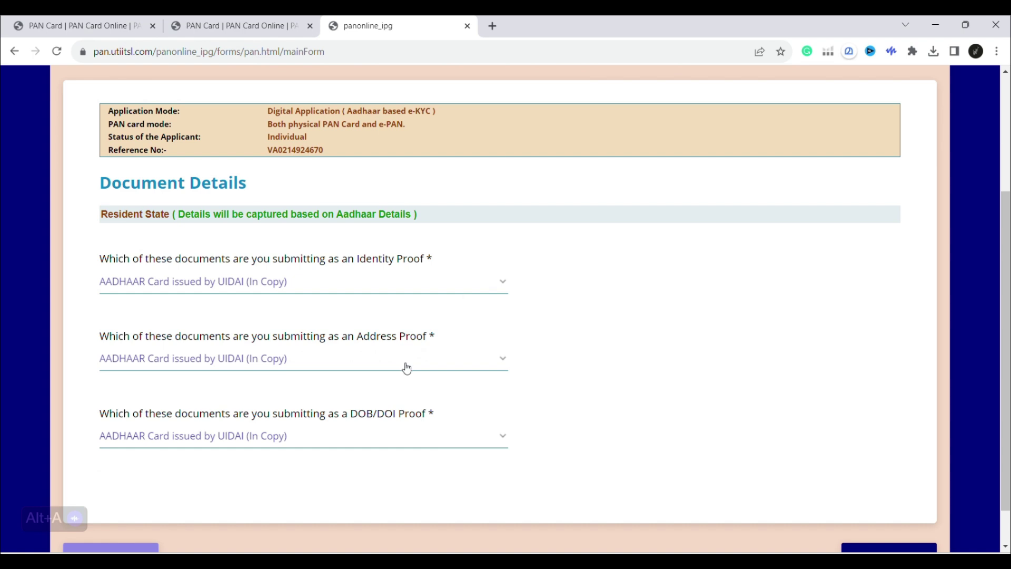
scroll(406, 368, "down", 1)
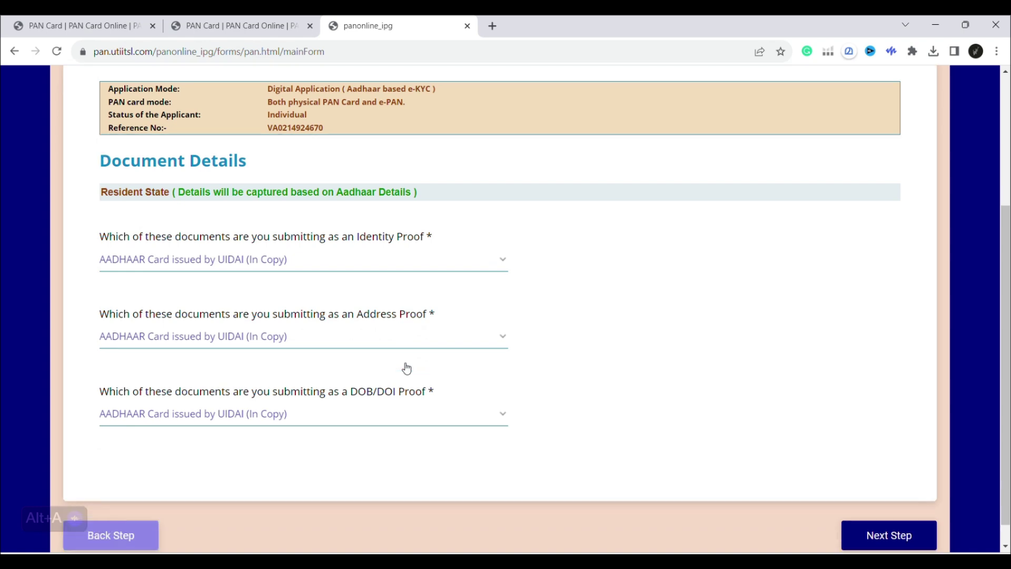
left_click(890, 511)
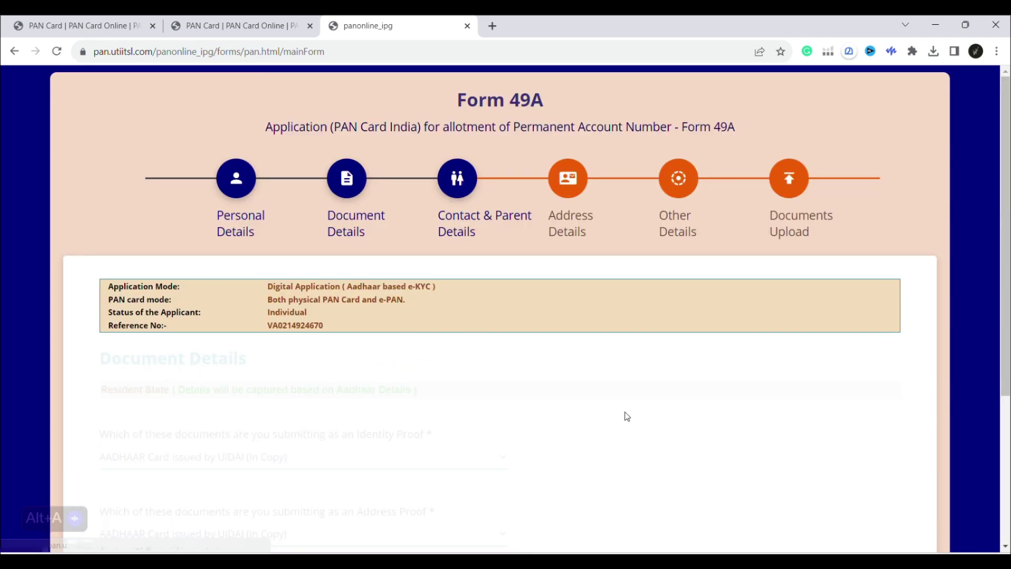
Finish the applicant's email ID in lowercase and enter her mobile number.
scroll(501, 388, "down", 2)
key("Caps_Lock")
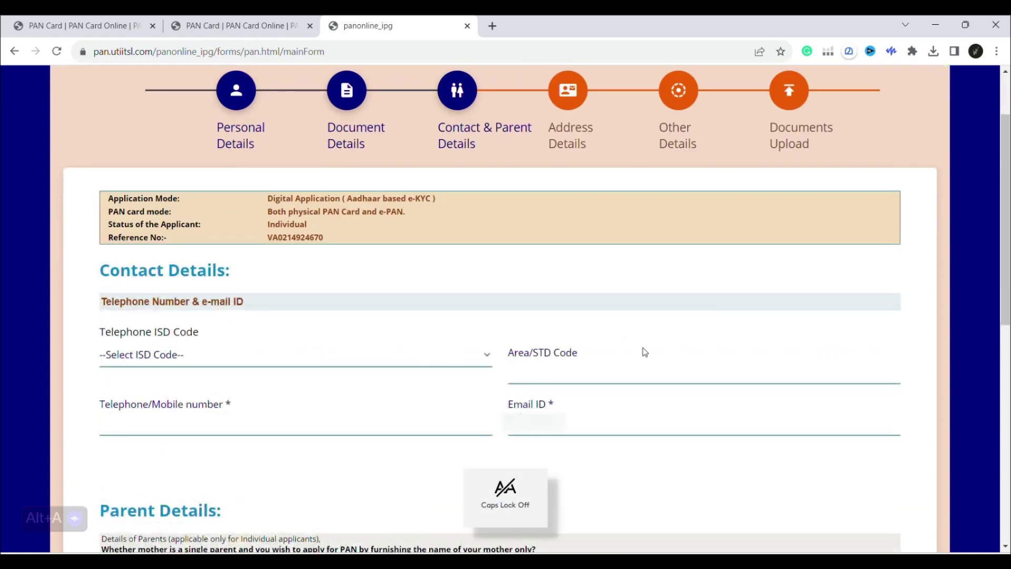
type("@gmail.c")
type("om")
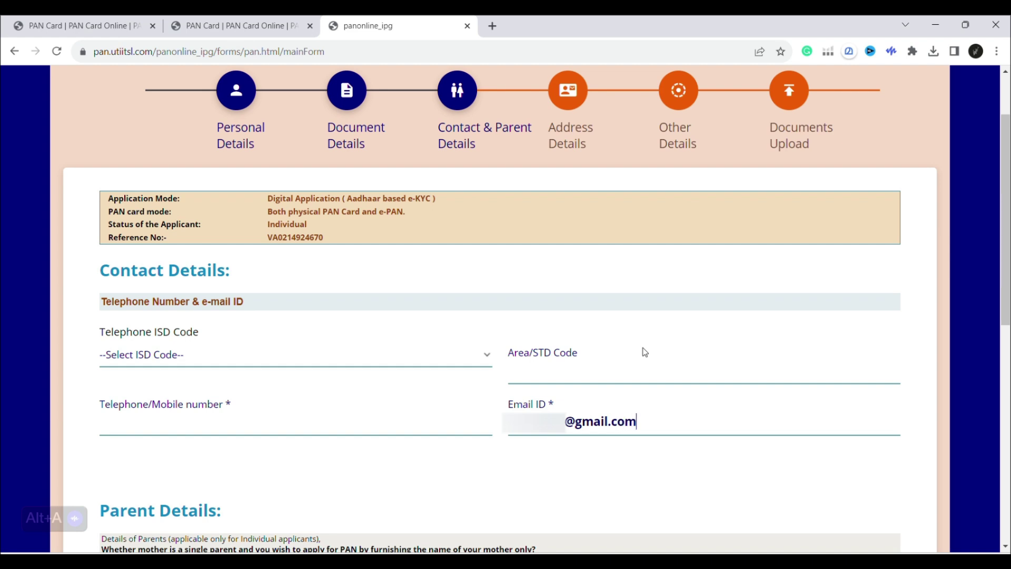
left_click(174, 427)
type("944")
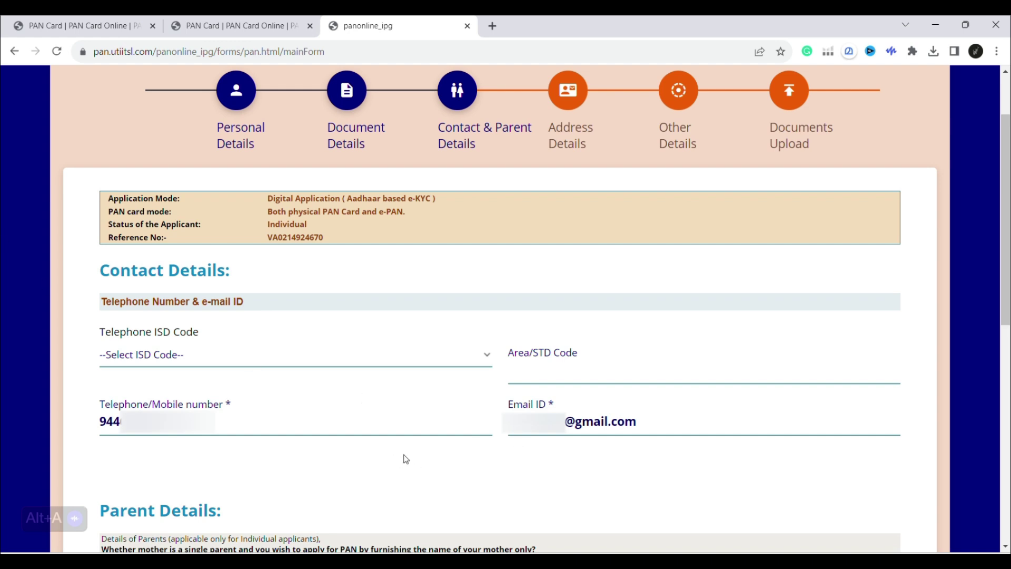
scroll(483, 390, "down", 5)
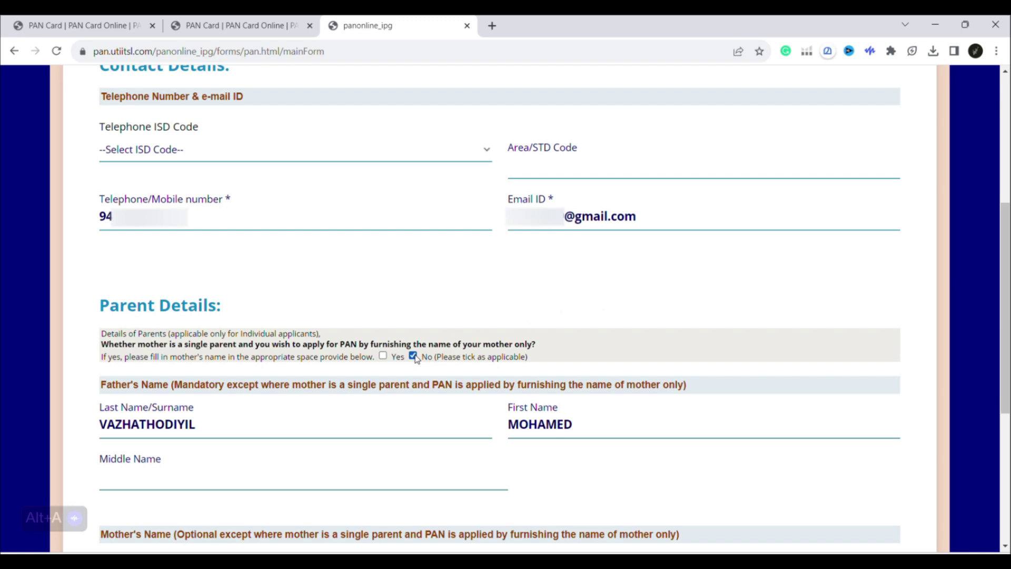
Scroll down to the Parent Details section of the form.
scroll(579, 461, "down", 5)
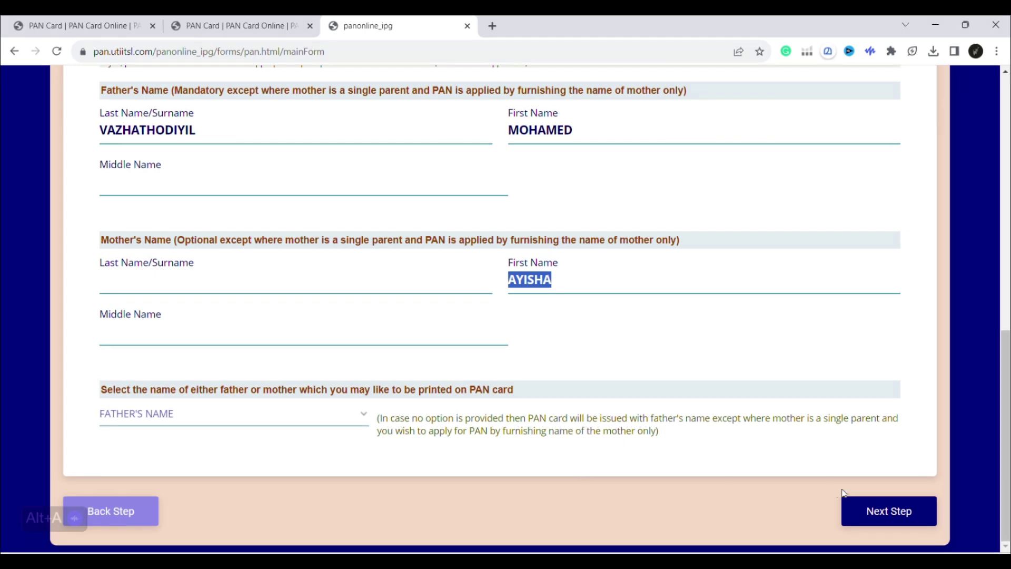
Clear the missing-ISD warning, choose INDIA as the telephone ISD code, and go to Address Details.
left_click(865, 513)
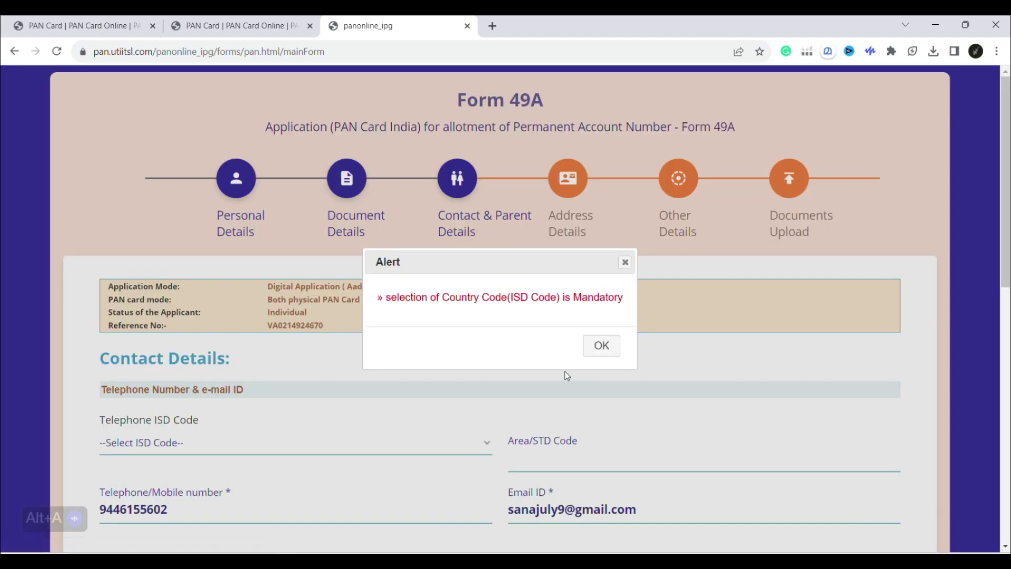
left_click(599, 342)
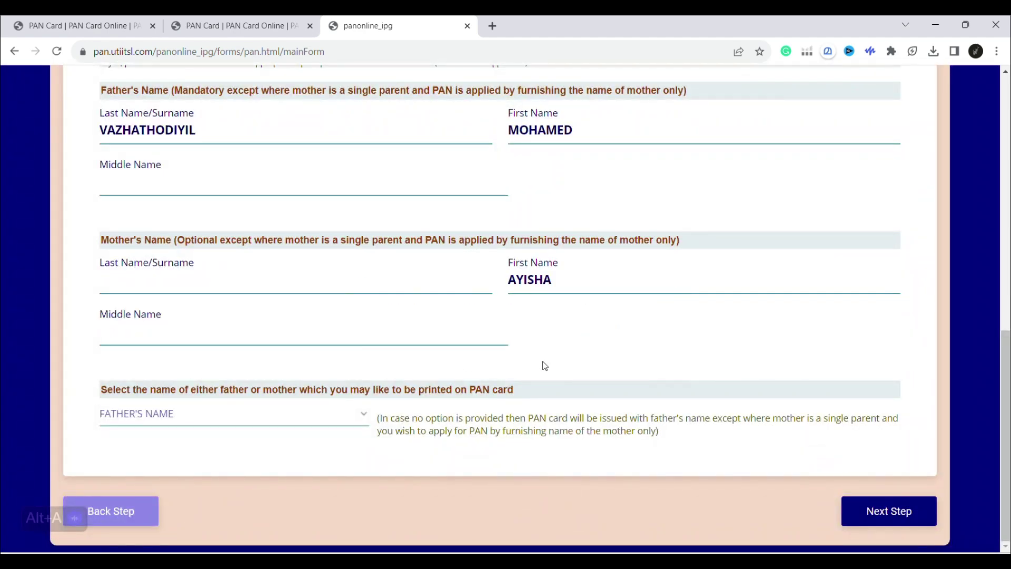
left_click_drag(1005, 426, 1005, 194)
left_click(269, 395)
scroll(321, 279, "down", 8)
scroll(330, 293, "down", 20)
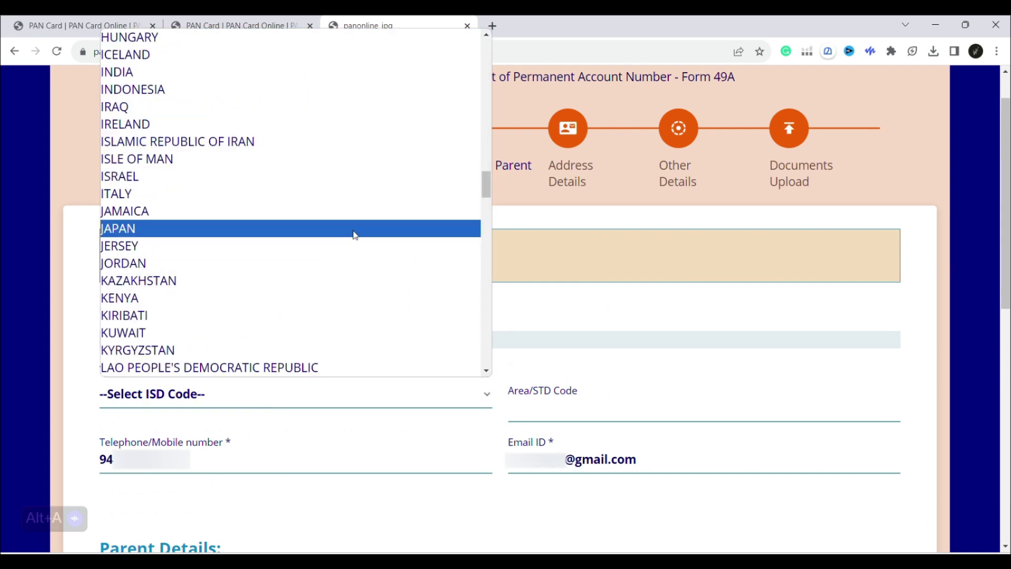
left_click(361, 72)
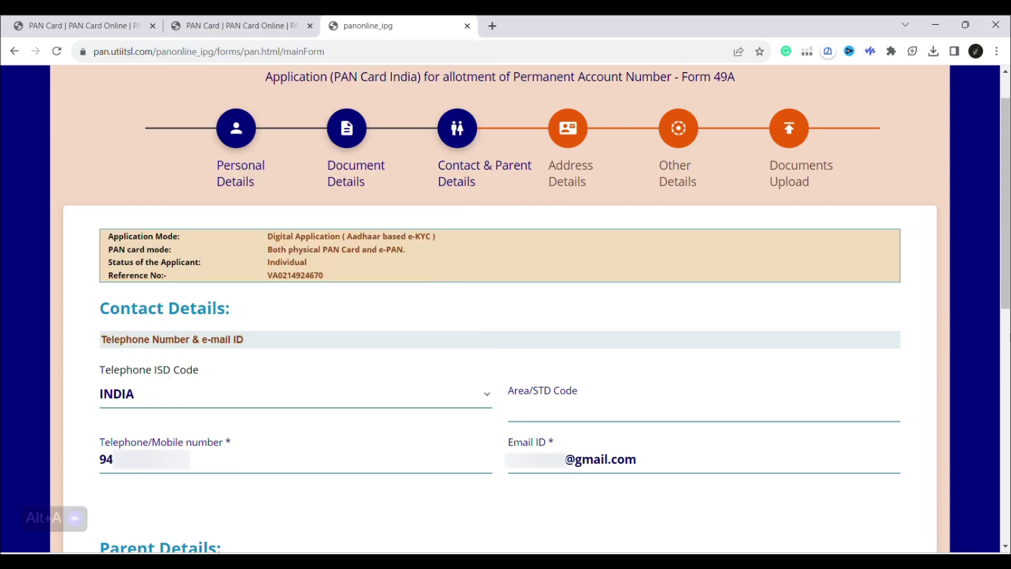
scroll(608, 326, "down", 10)
left_click(889, 511)
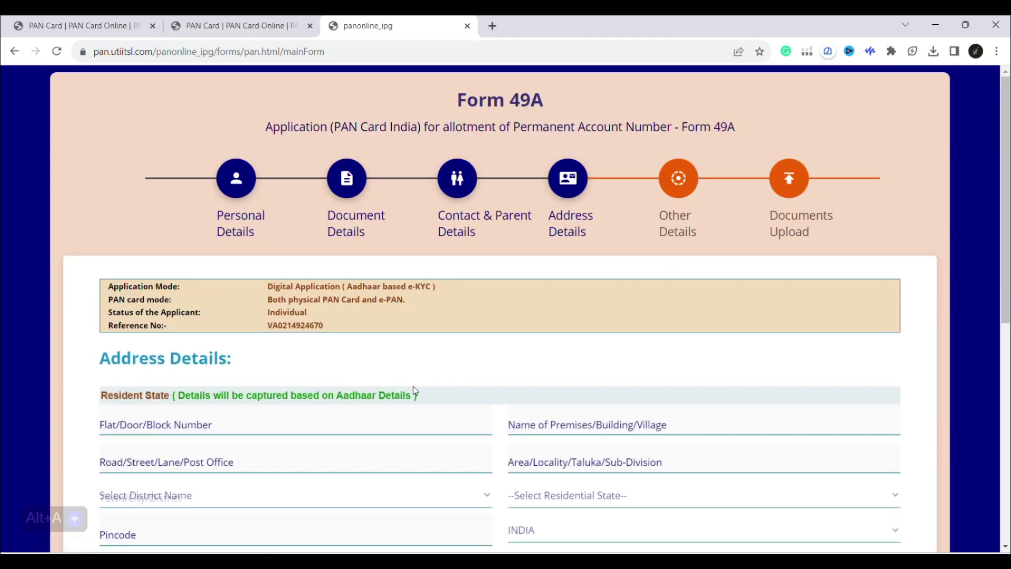
Tick No Income under Source Of Income, accept the warning, and continue to Other Details.
scroll(466, 385, "down", 2)
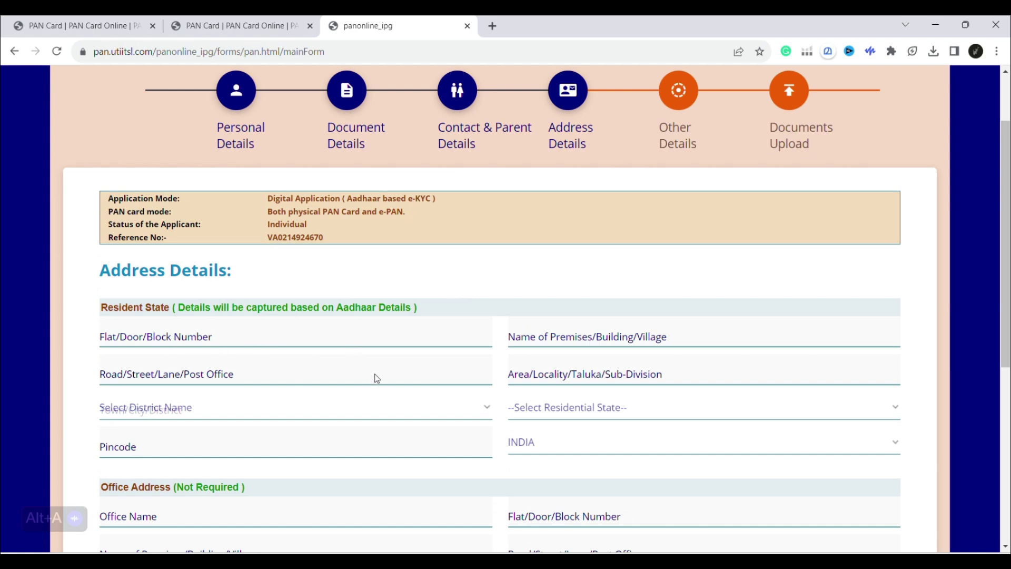
scroll(367, 306, "down", 2)
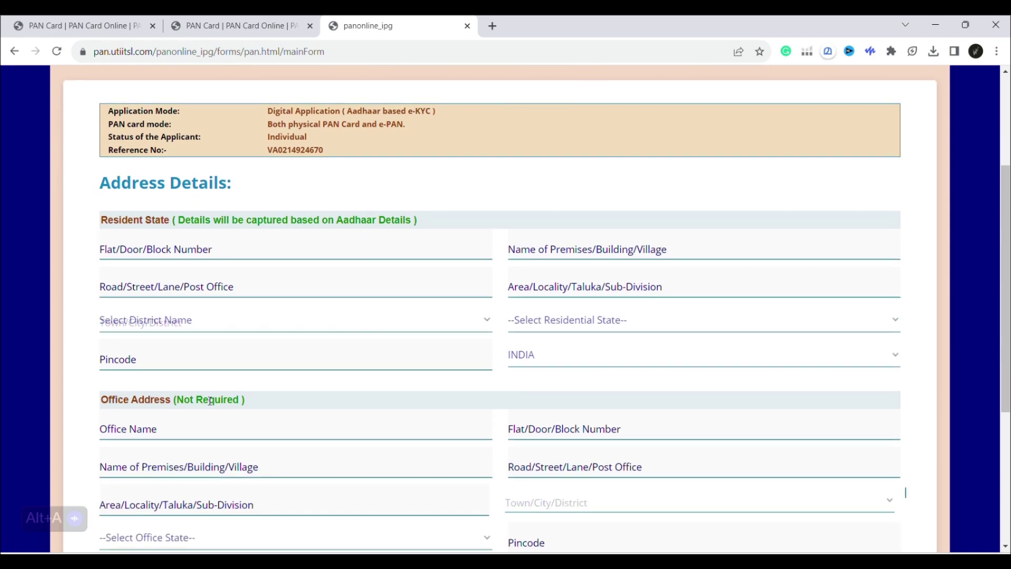
scroll(334, 375, "down", 4)
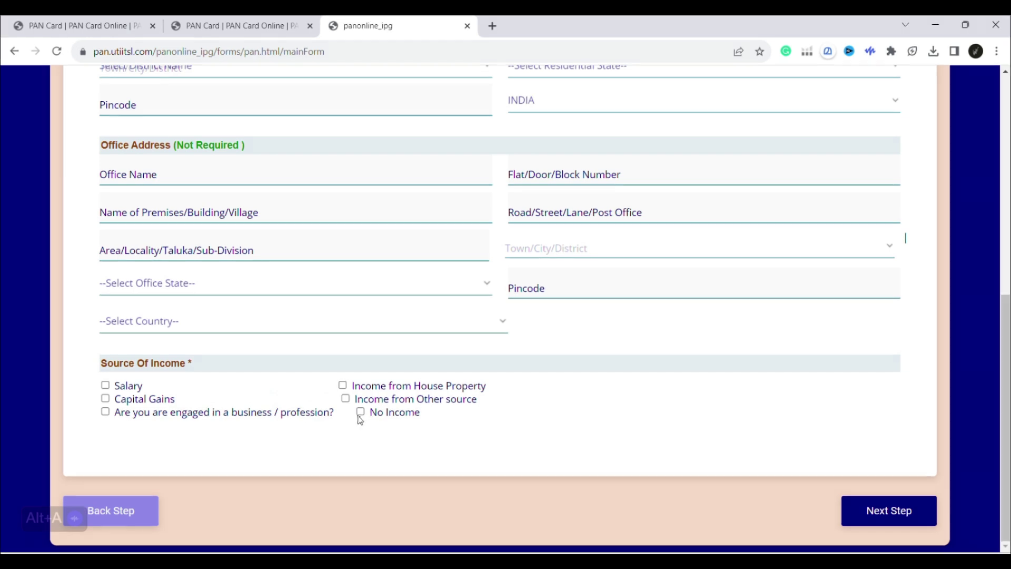
left_click(361, 411)
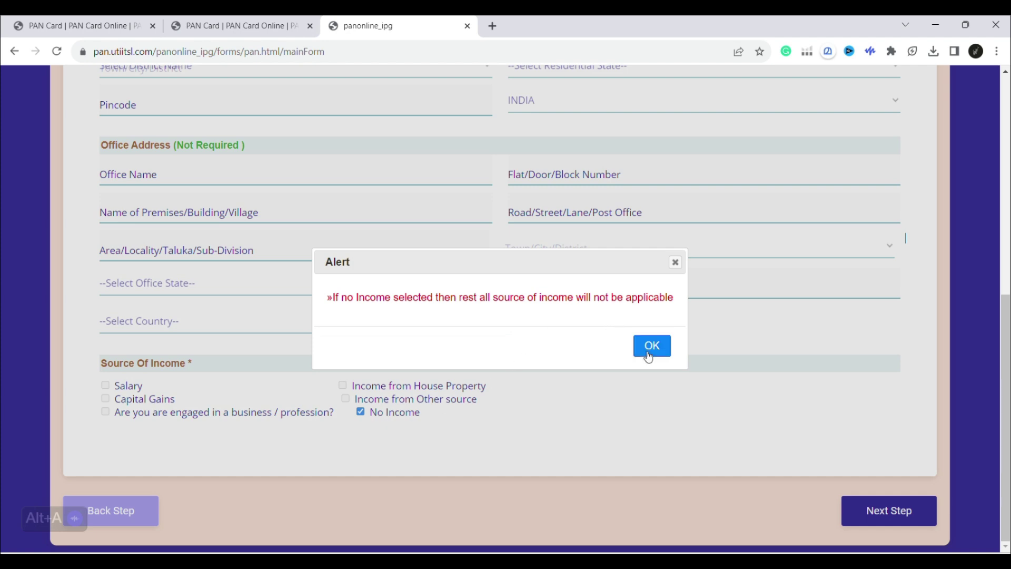
left_click(651, 346)
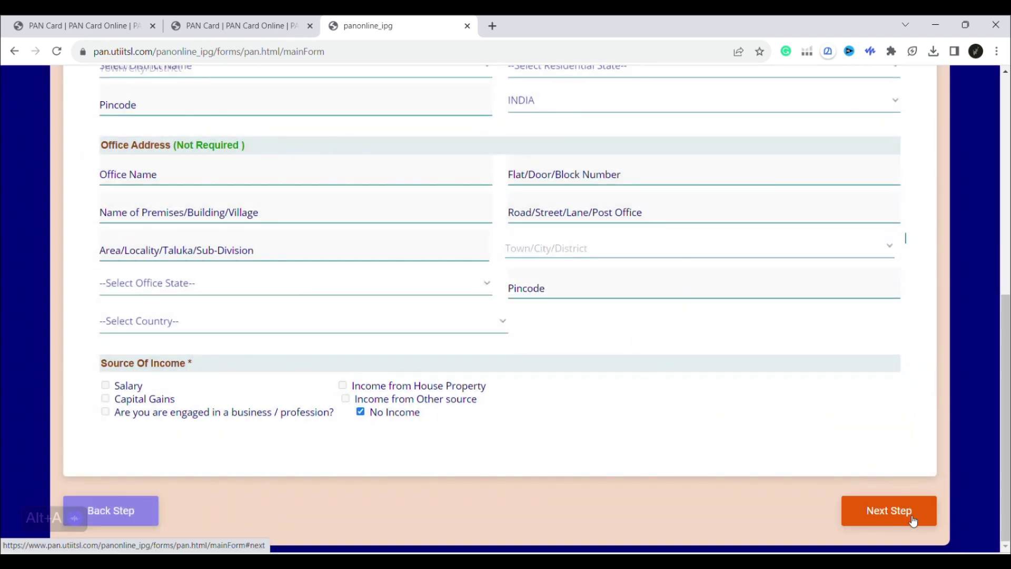
left_click(911, 508)
Review the representative title choices without picking one.
scroll(582, 388, "down", 2)
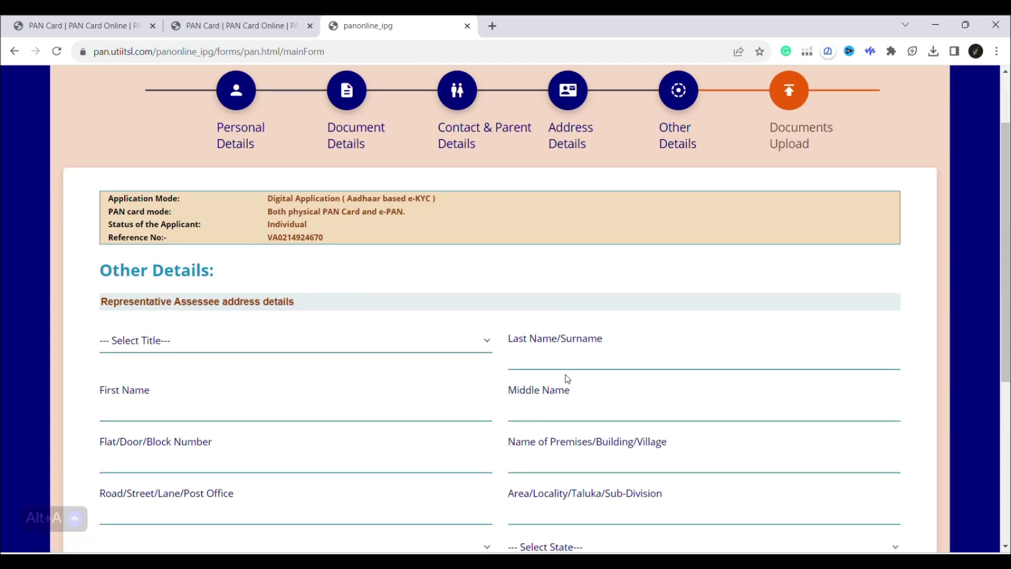
left_click(376, 342)
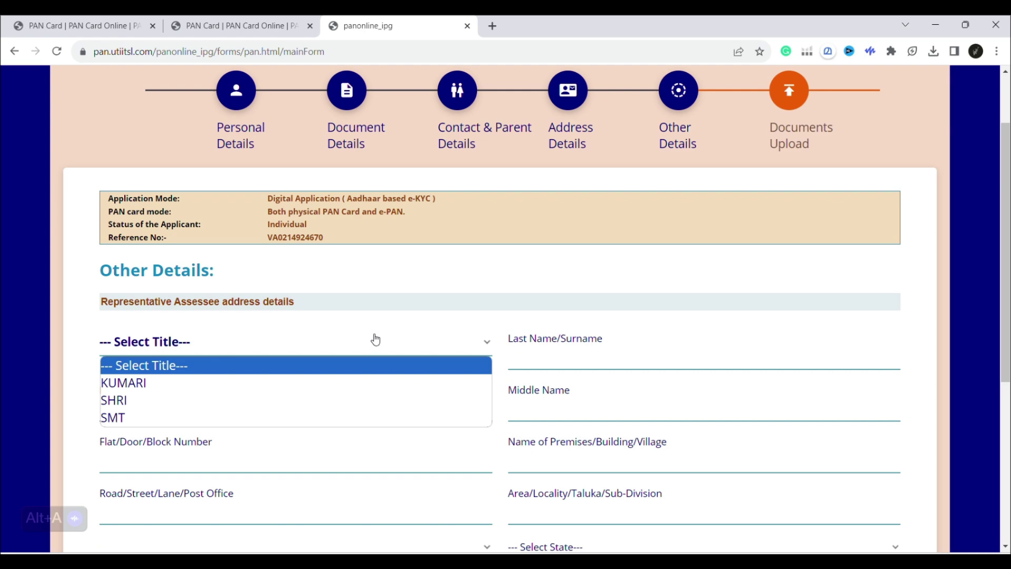
left_click(383, 324)
scroll(400, 324, "down", 4)
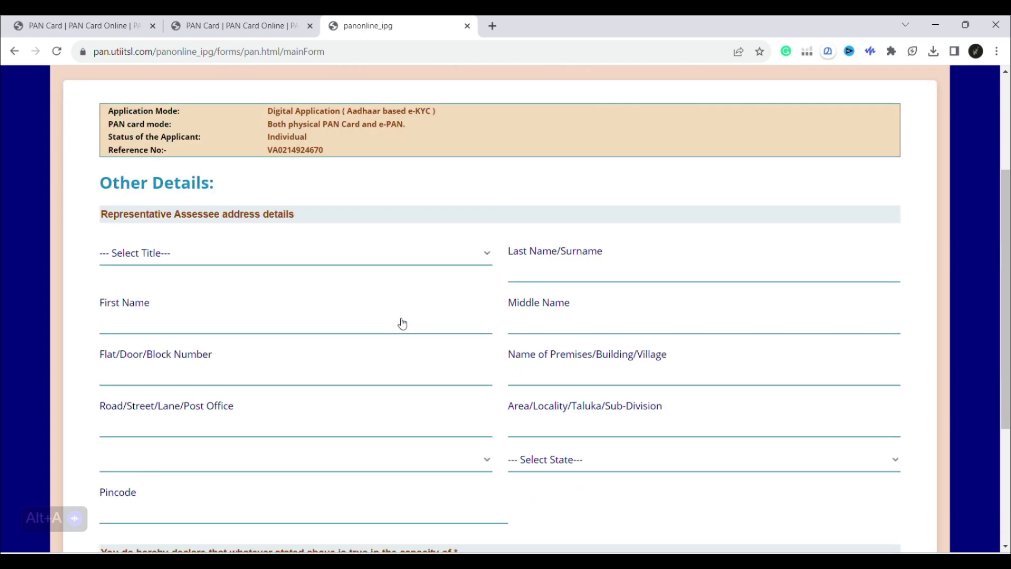
scroll(449, 366, "up", 4)
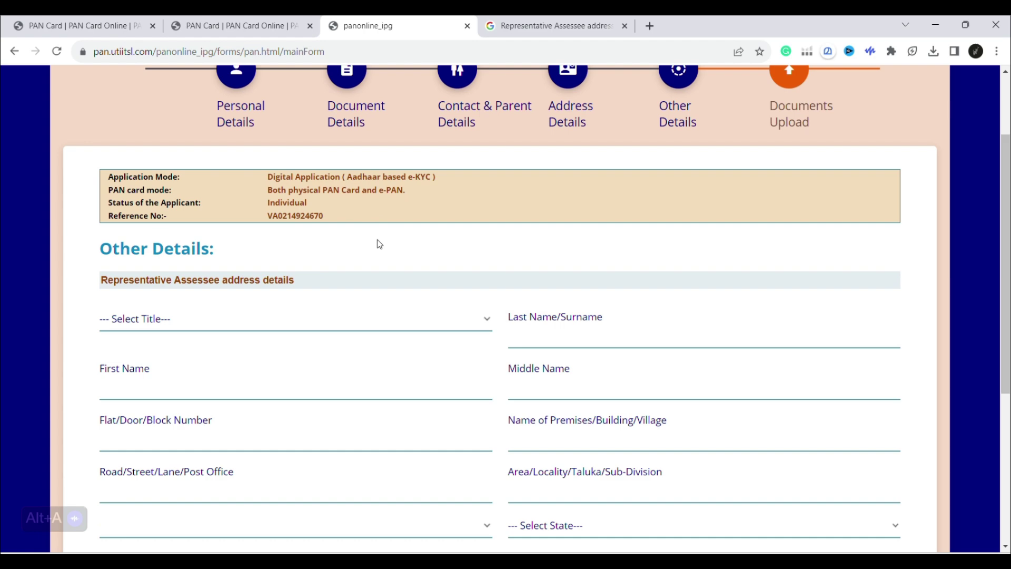
scroll(511, 278, "down", 2)
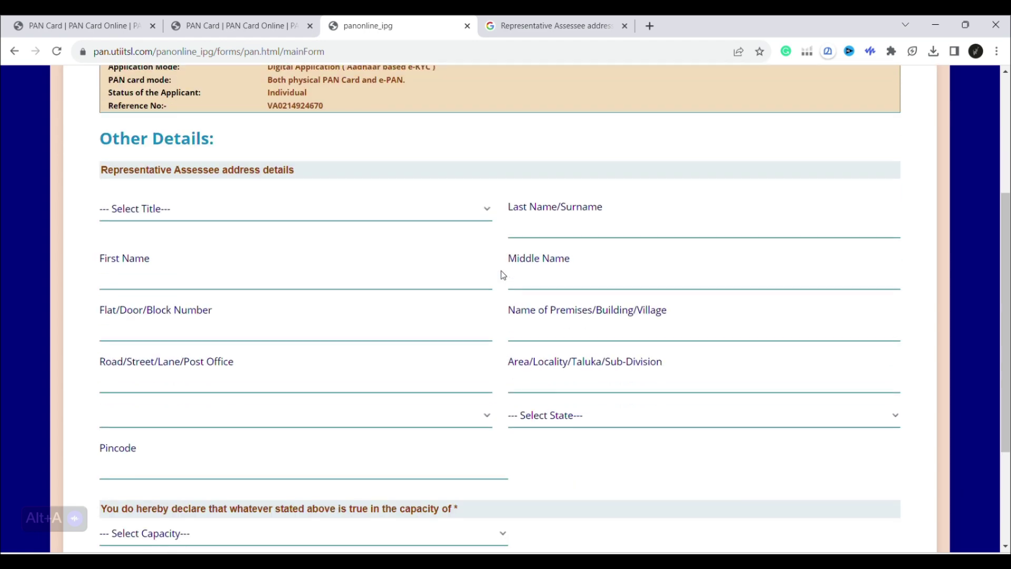
scroll(495, 277, "down", 3)
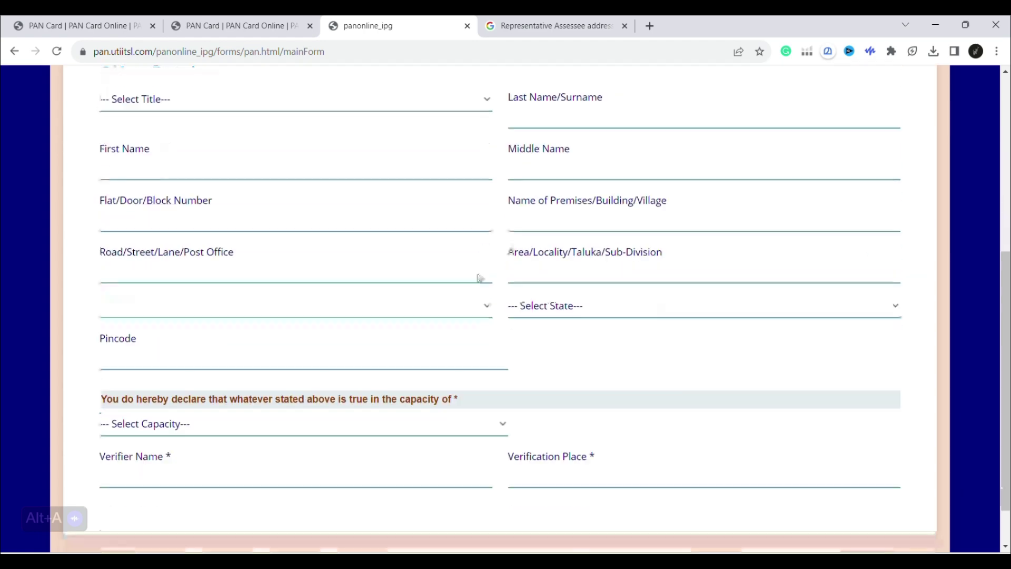
Set declaration capacity to HIMSELF/HERSELF, paste the verification place, and continue to Documents Upload.
left_click(385, 378)
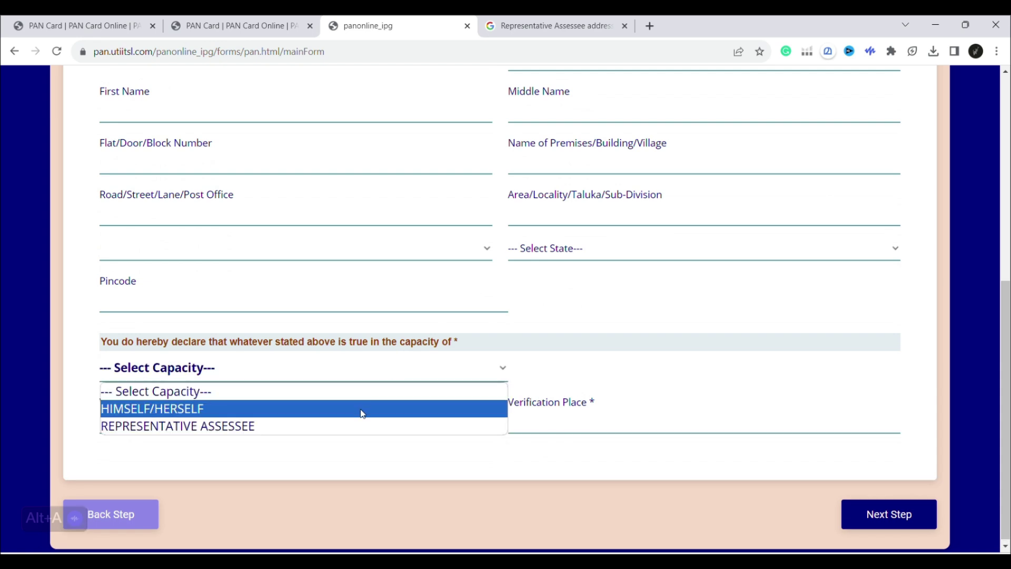
left_click(362, 414)
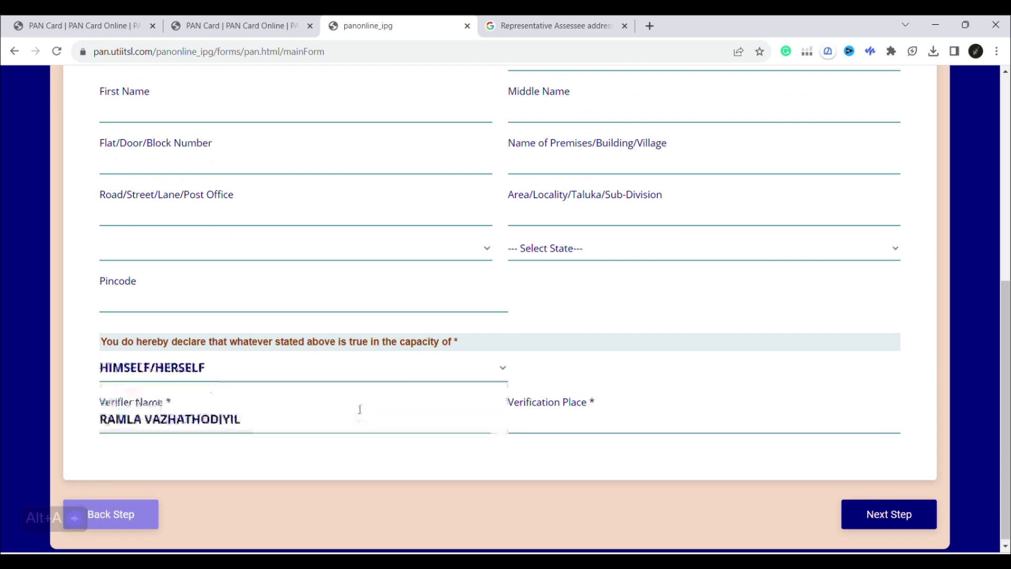
left_click(581, 425)
type("Thachanattukara")
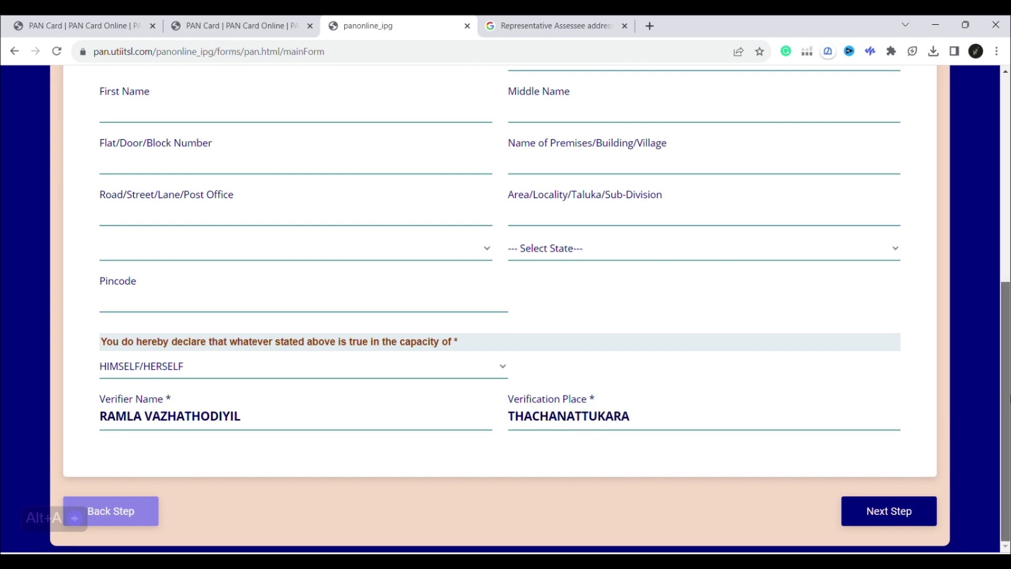
left_click(890, 511)
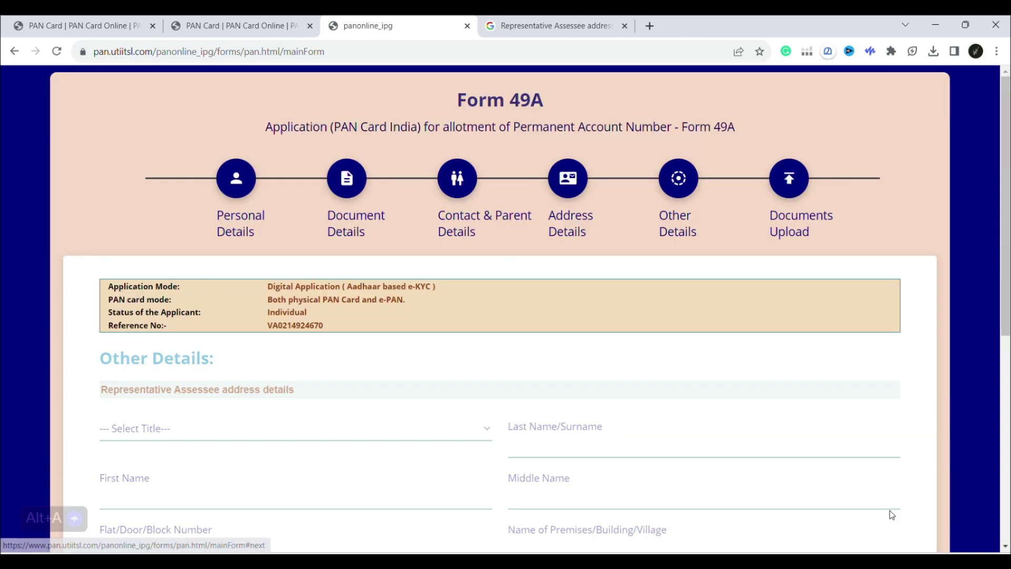
Keep AADHAAR Card issued by UIDAI for identity, address and DOB proof, then submit Form 49A.
scroll(780, 430, "down", 2)
scroll(781, 433, "down", 1)
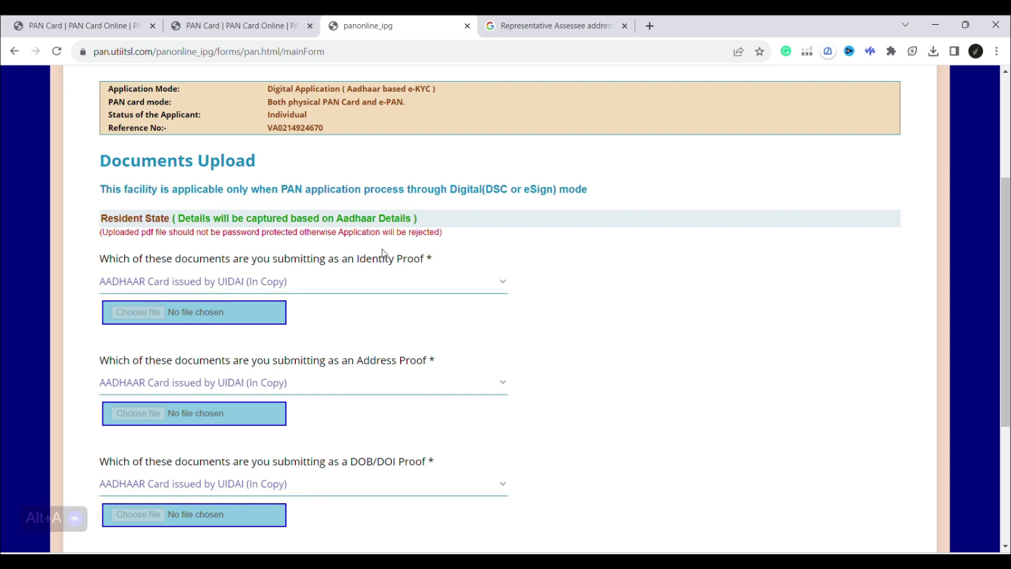
scroll(677, 328, "down", 3)
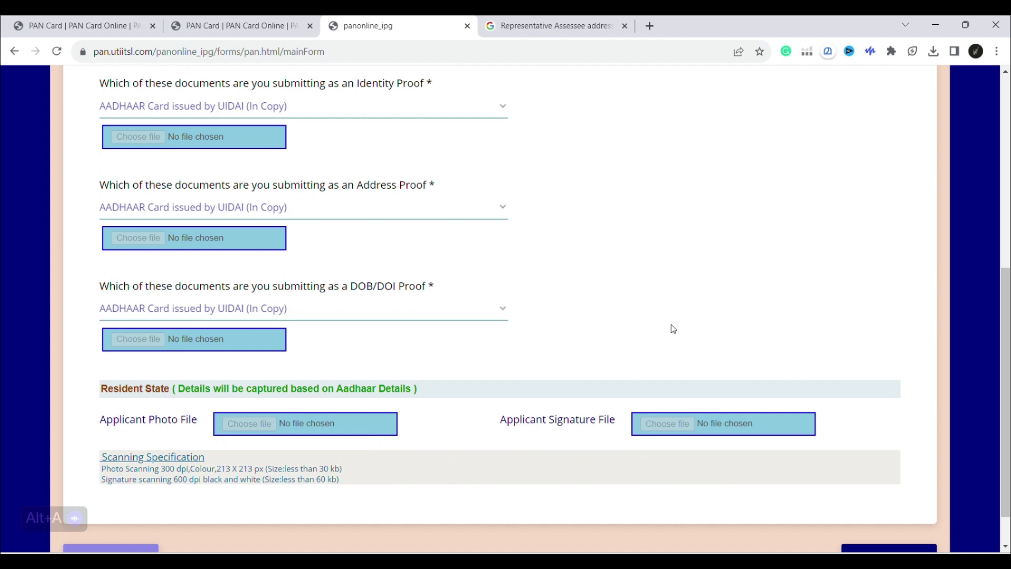
scroll(673, 330, "down", 1)
left_click(882, 511)
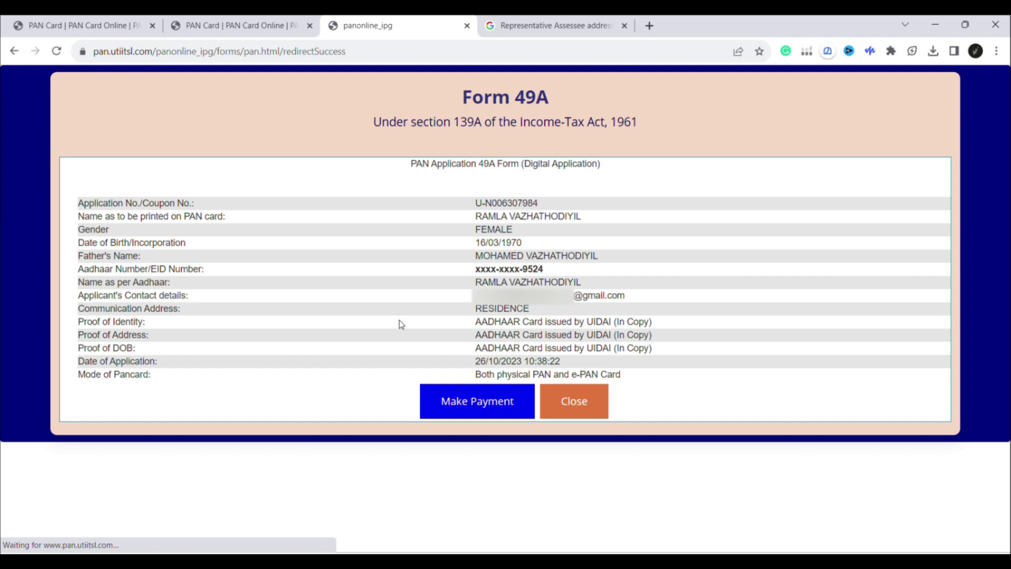
Copy the application number from the summary and proceed to payment.
triple_click(506, 203)
key("ctrl+c")
left_click(510, 403)
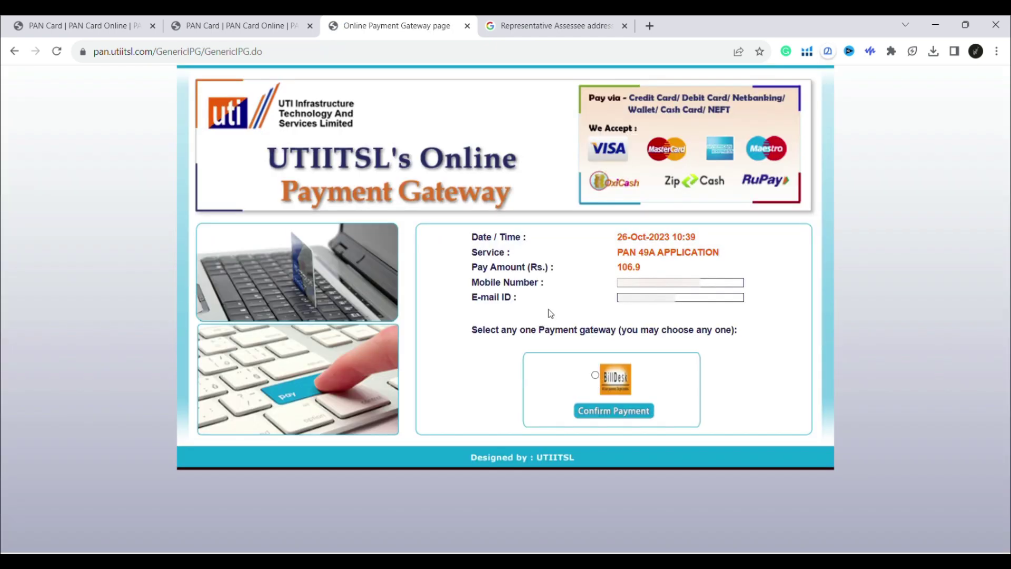
Finish the e-mail ID ending in 'com', select BillDesk, and confirm the payment.
left_click(625, 285)
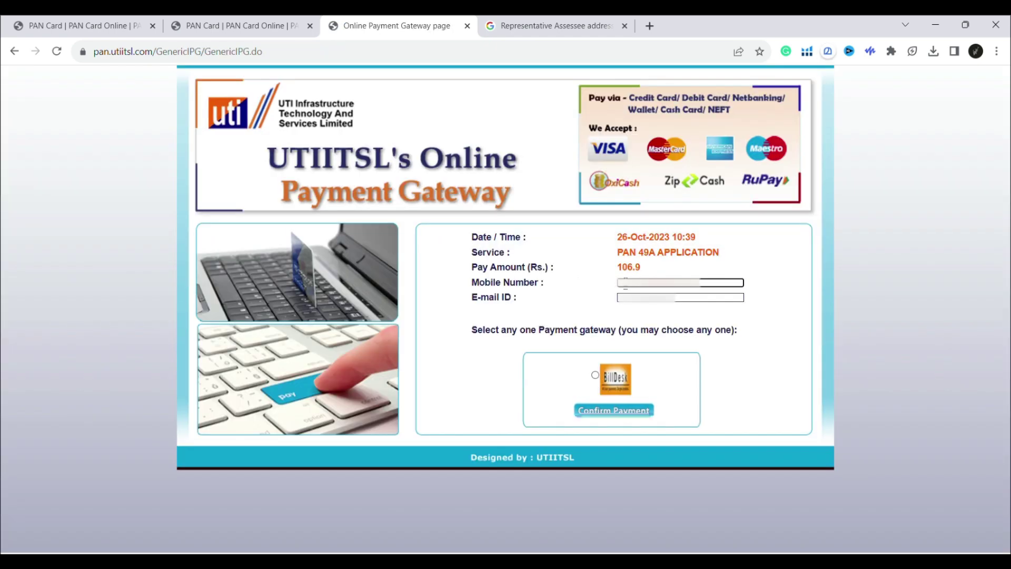
key("alt+a")
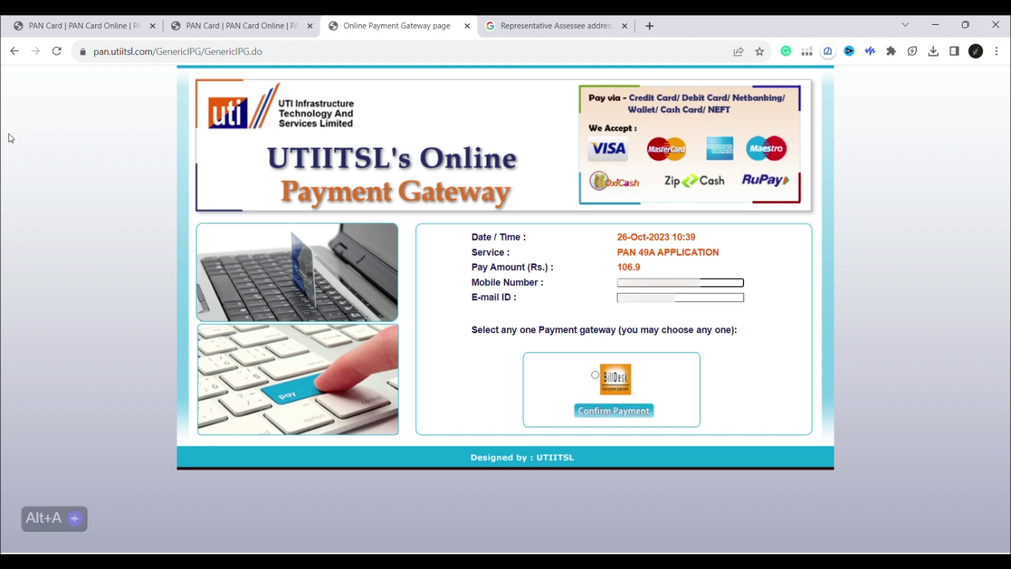
left_click(675, 299)
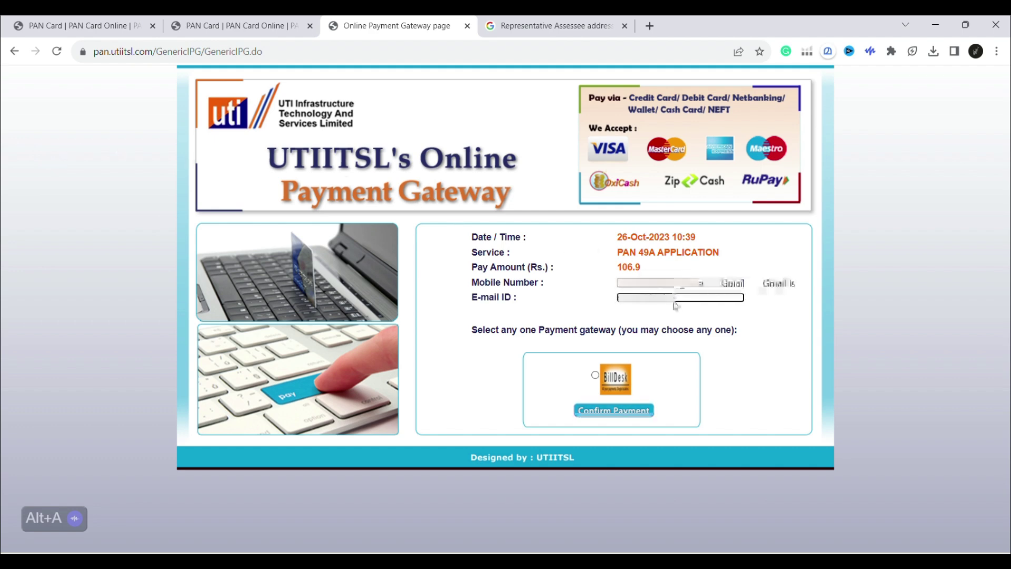
type("com")
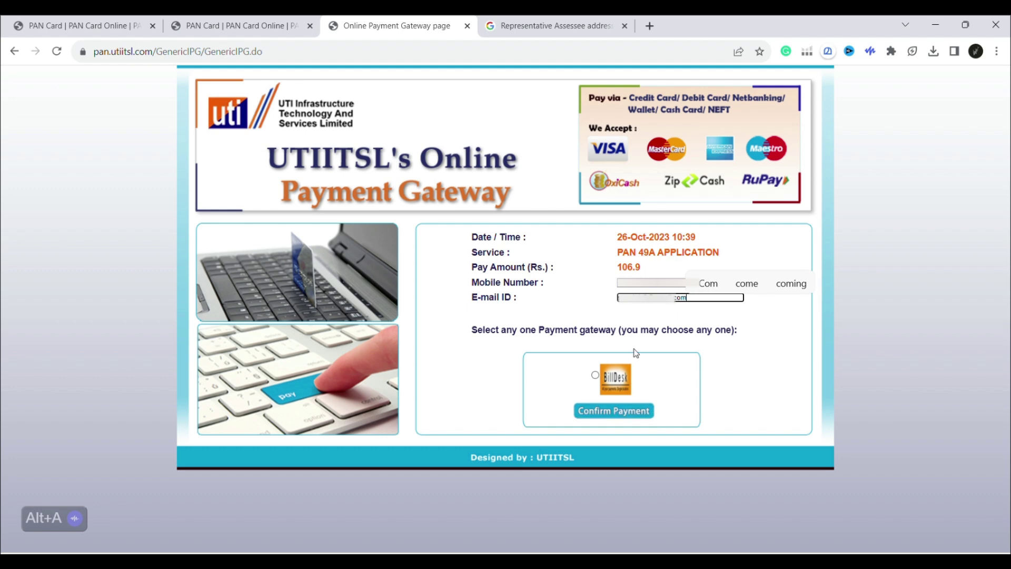
left_click(596, 375)
left_click(628, 415)
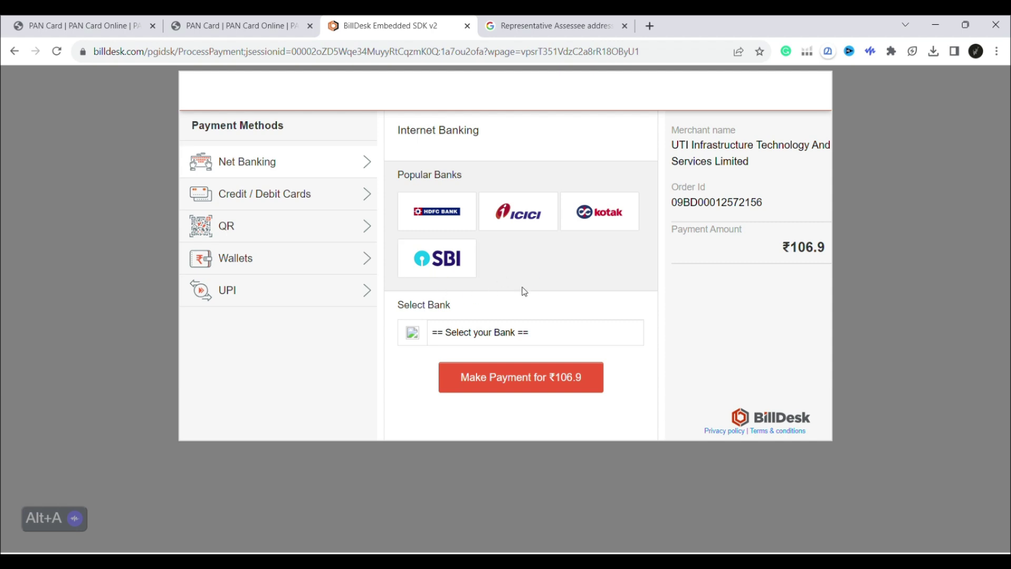
Pay the ₹106.9 fee on BillDesk using a BHIM UPI QR code.
left_click(246, 289)
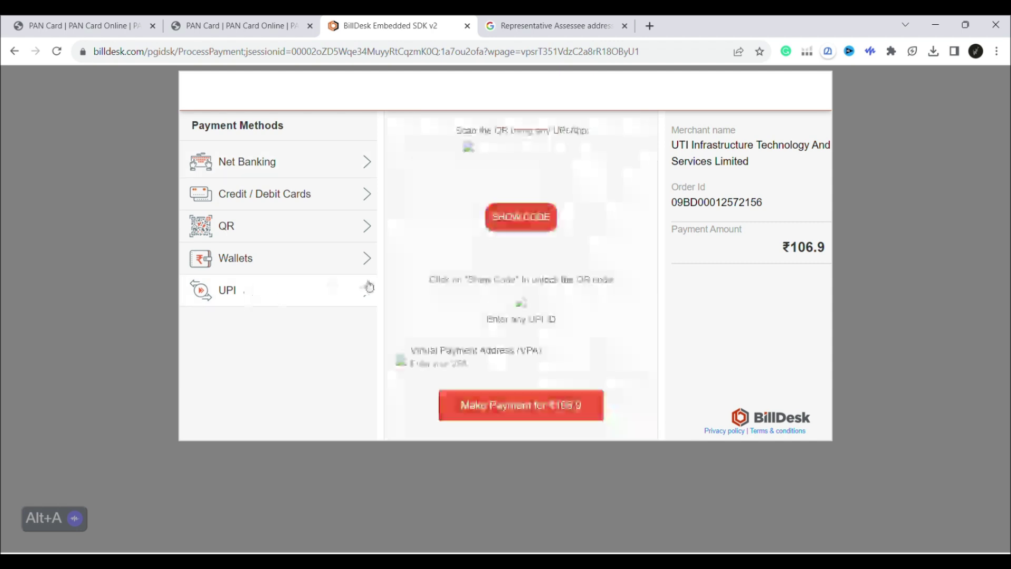
left_click(335, 231)
left_click(565, 269)
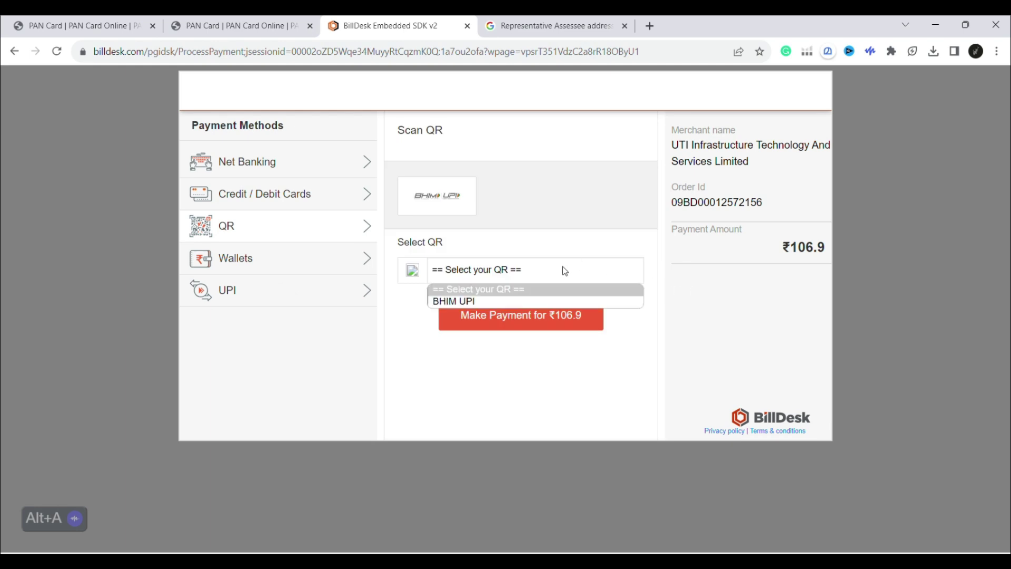
left_click(539, 304)
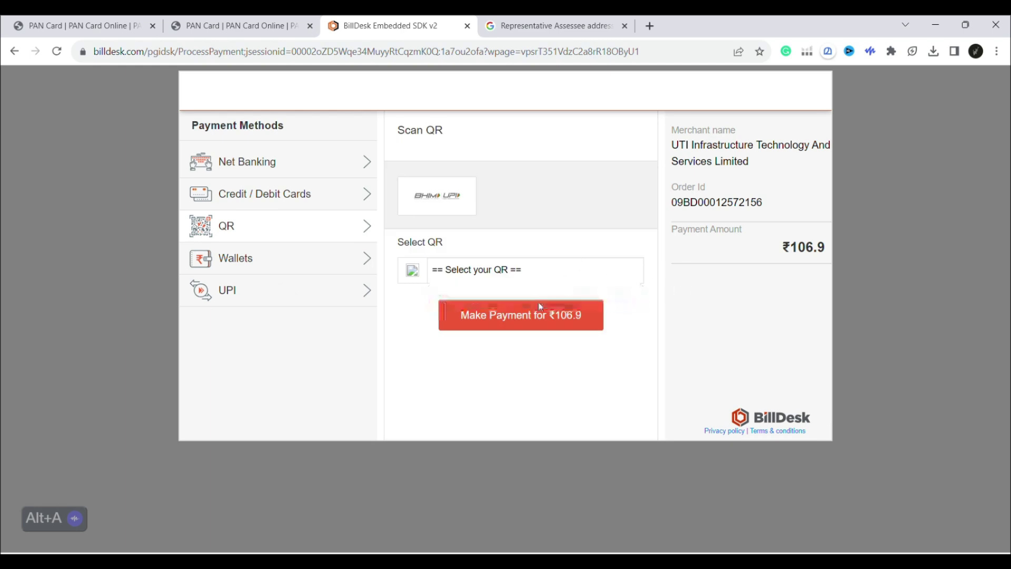
left_click(561, 319)
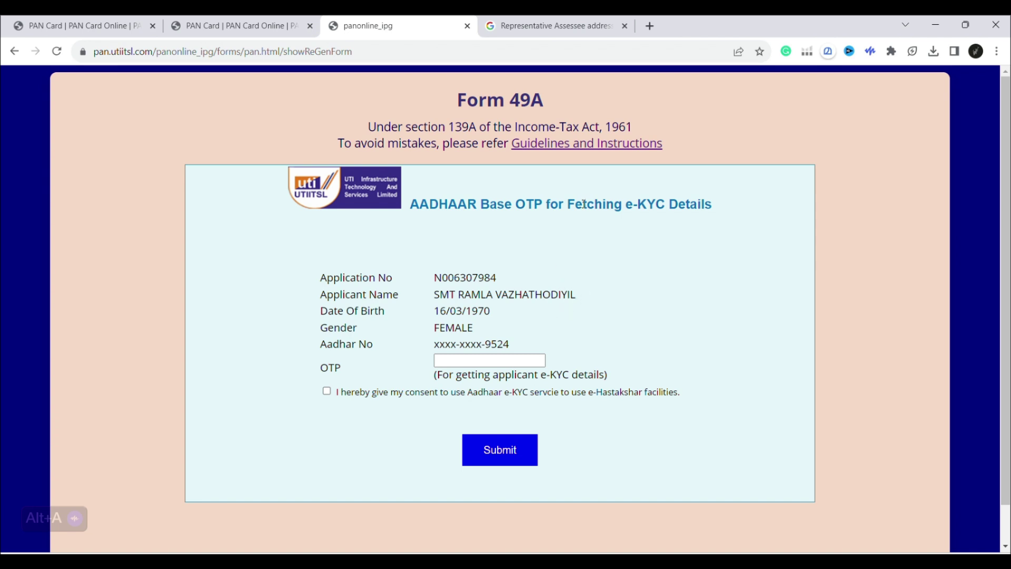
Give Aadhaar e-KYC consent and fetch the suggested AO code details.
left_click(523, 359)
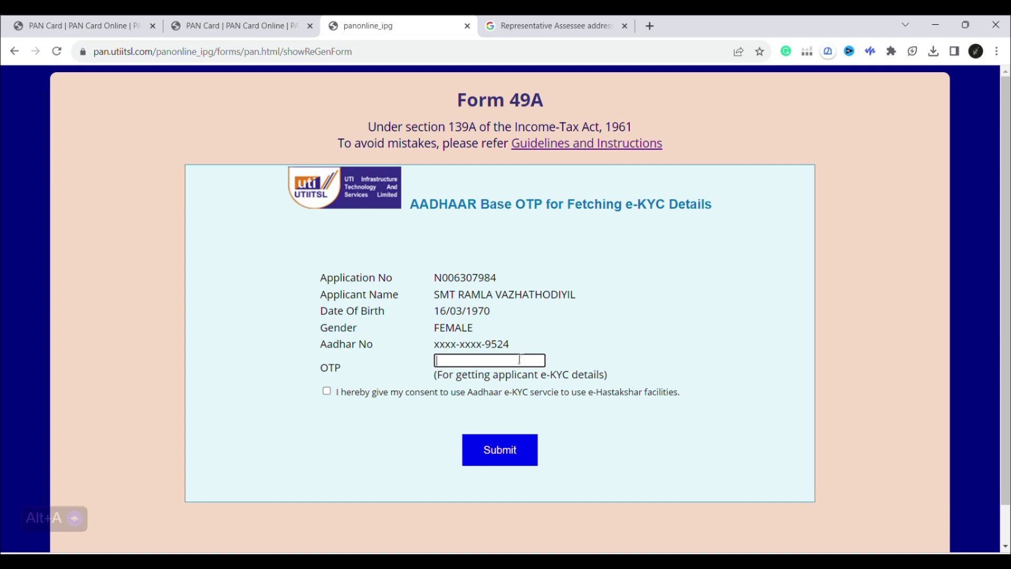
left_click(326, 392)
left_click(526, 363)
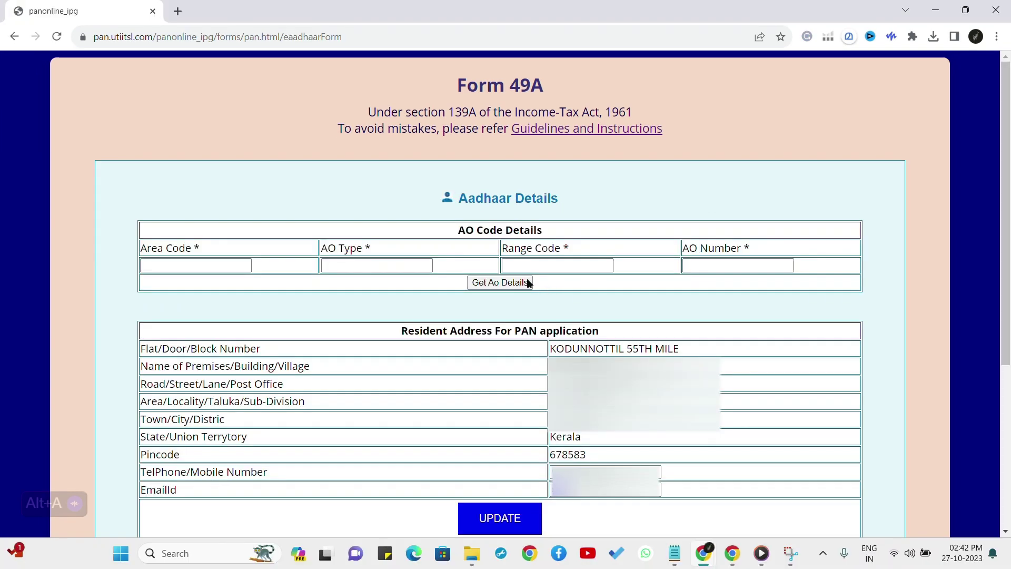
left_click(527, 284)
Check the AO Type, Range Code, AO No and Jurisdiction values (KRL W 21 93), then continue.
left_click(374, 283)
left_click(493, 283)
left_click(675, 282)
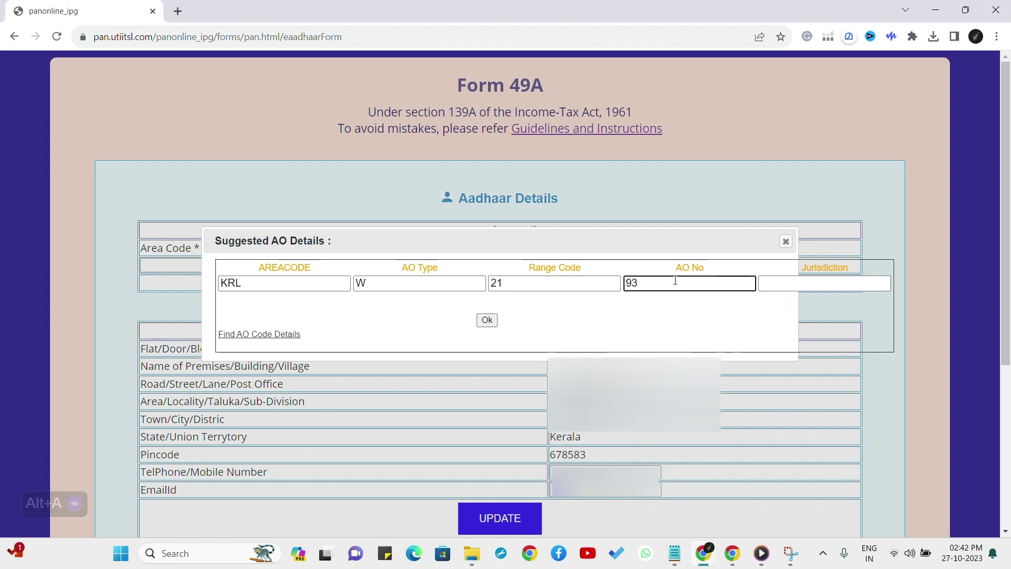
left_click(780, 285)
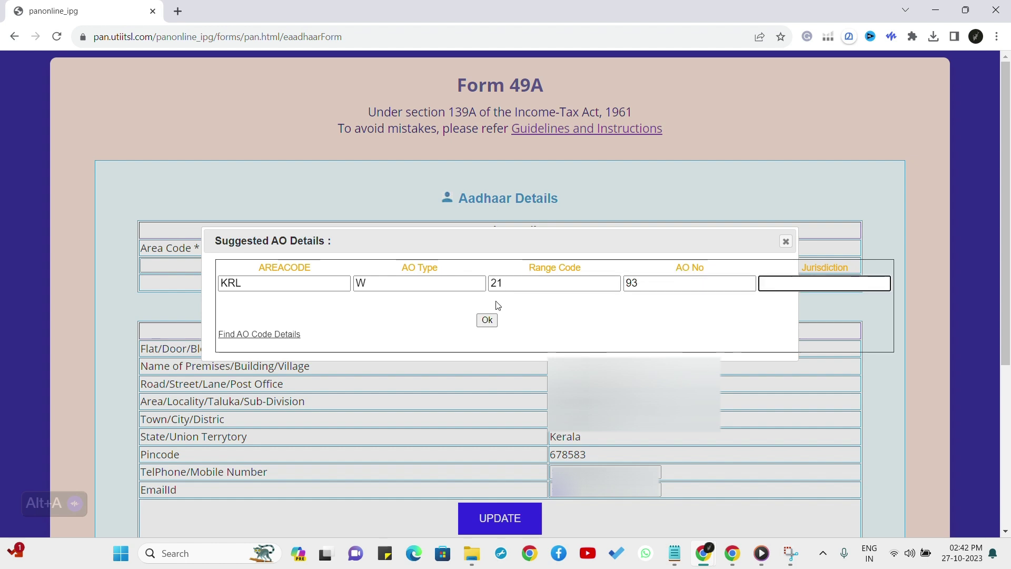
type("a")
key("BackSpace")
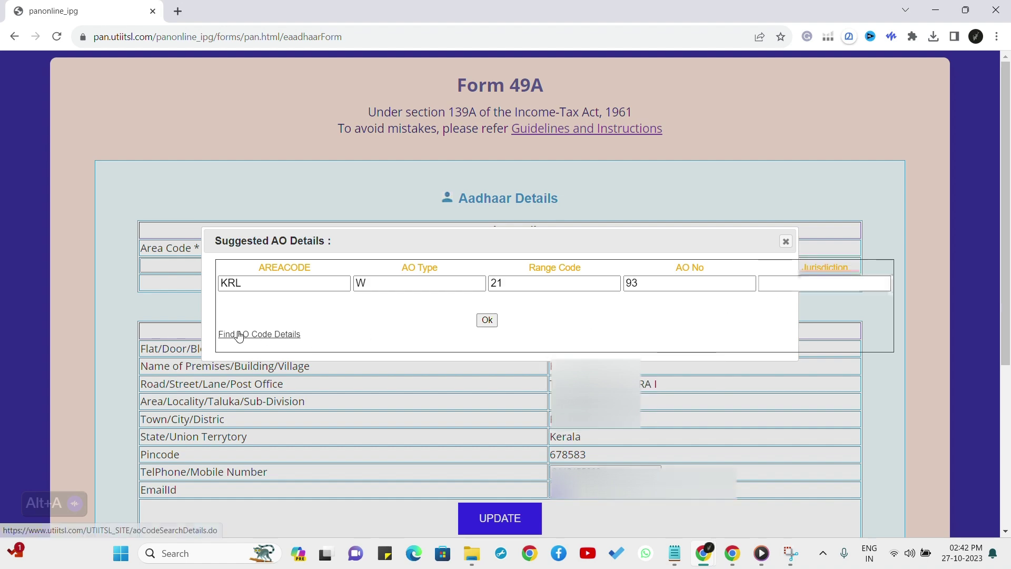
left_click(240, 335)
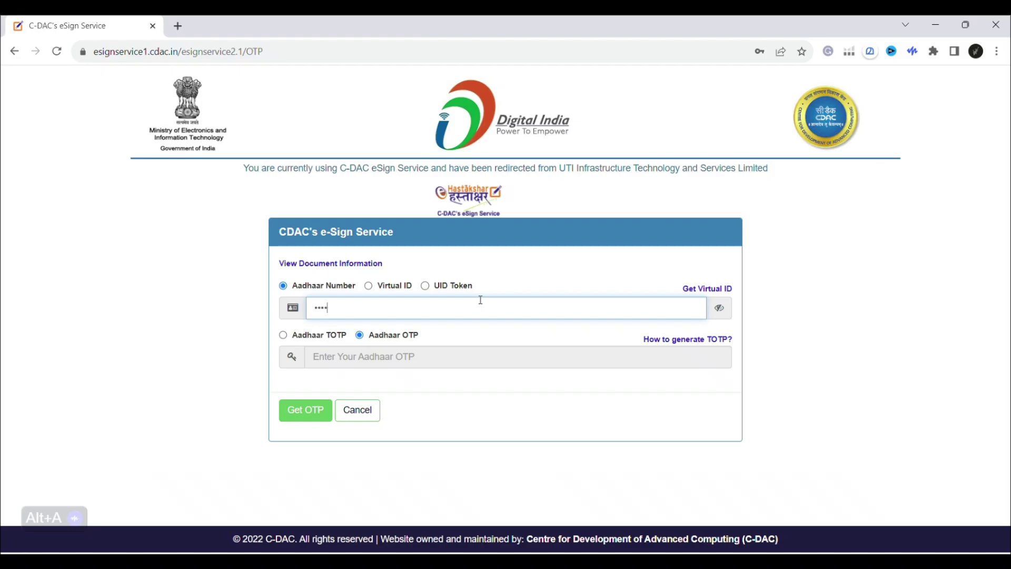
Enter the Aadhaar number, request its OTP, consent, enter the OTP, and submit to e-sign.
left_click(322, 411)
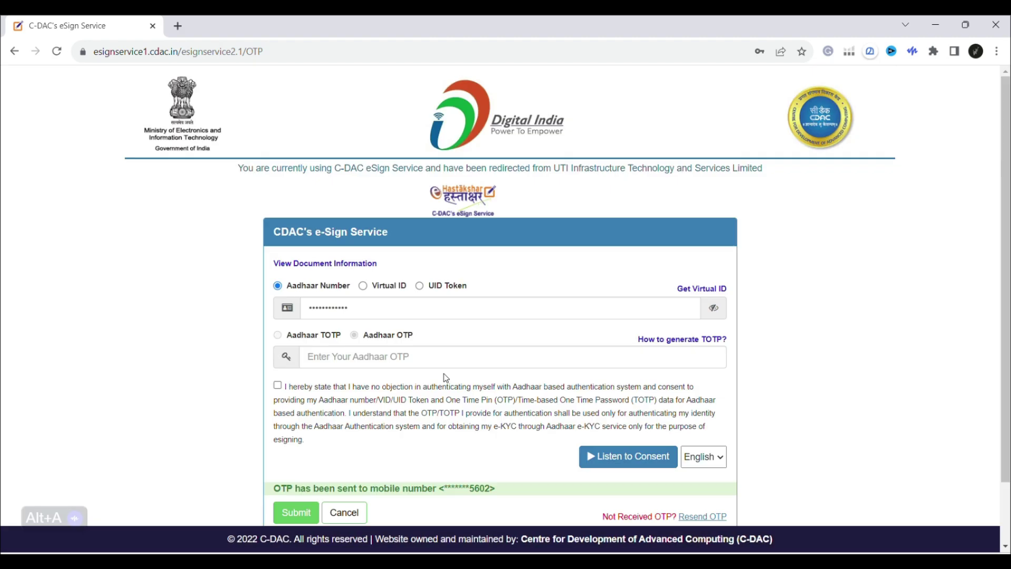
left_click(420, 354)
left_click(277, 386)
left_click(353, 354)
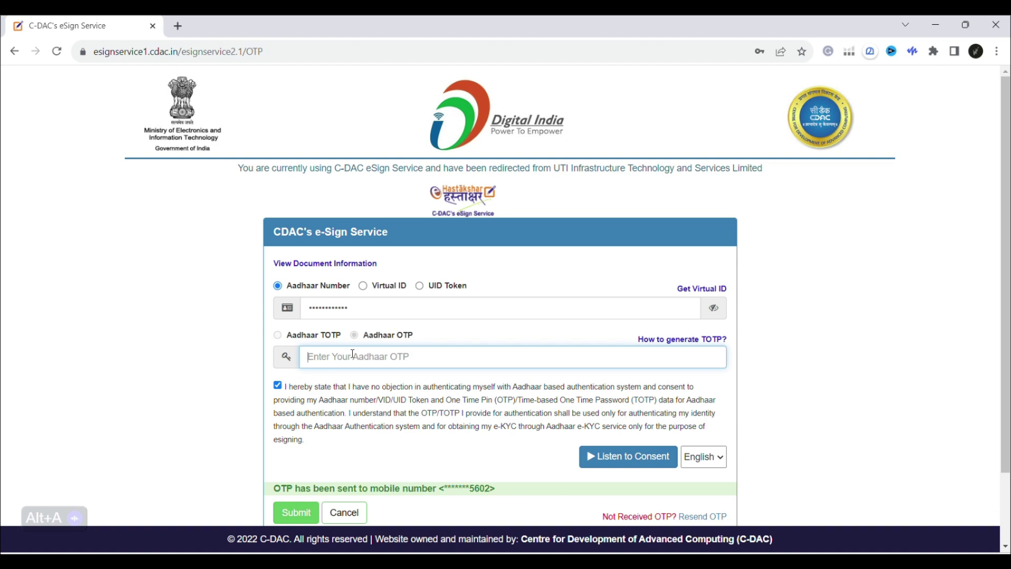
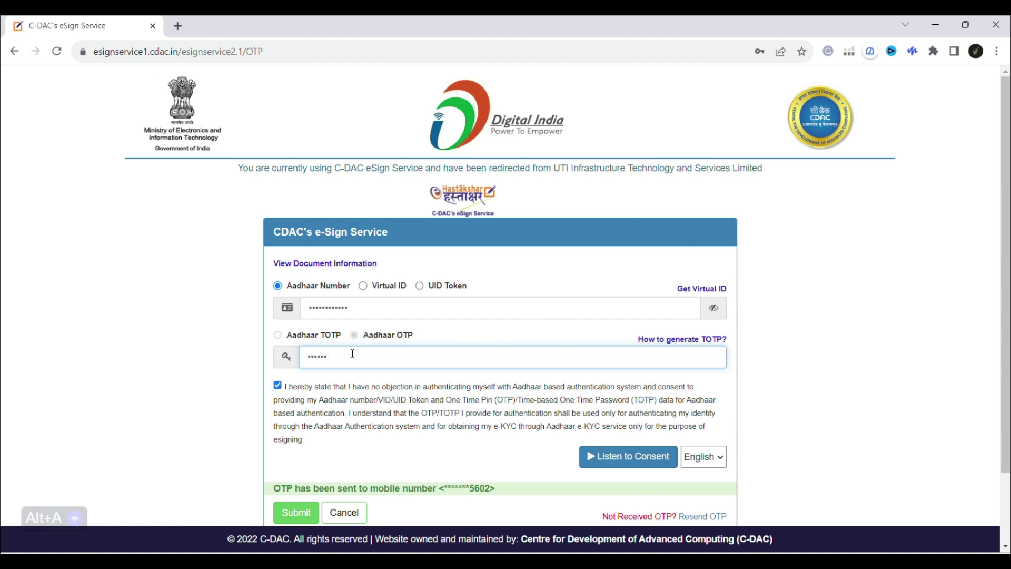
scroll(737, 390, "down", 1)
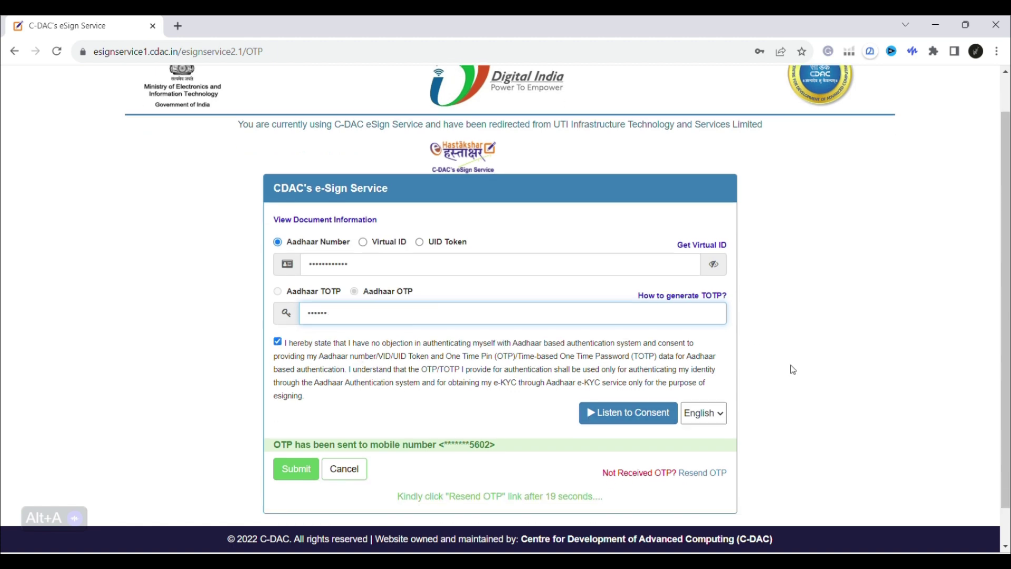
left_click(294, 474)
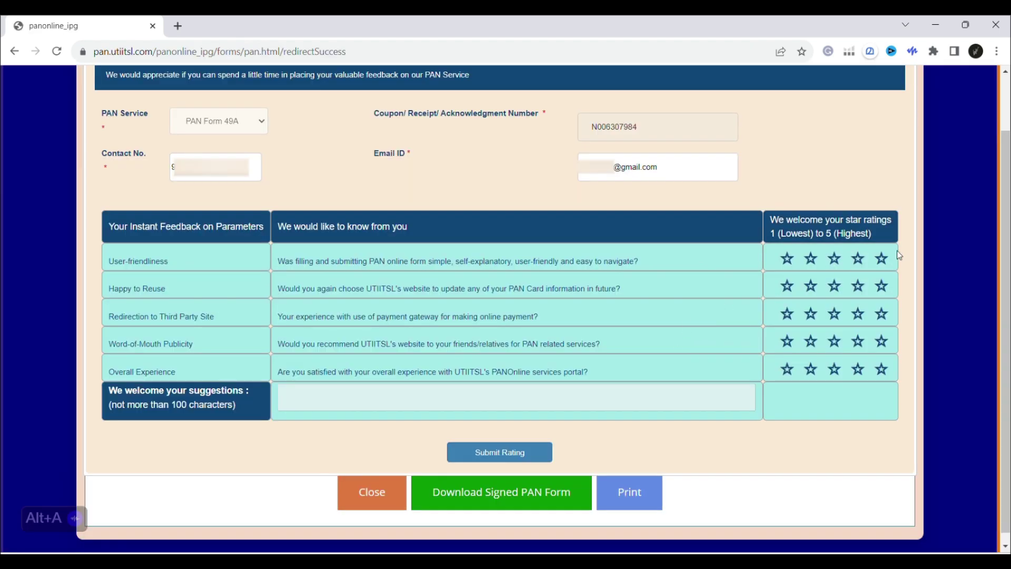
Give User-friendliness, Happy to Reuse, Redirection, Word-of-Mouth and Overall Experience 5 stars, then submit.
left_click(883, 260)
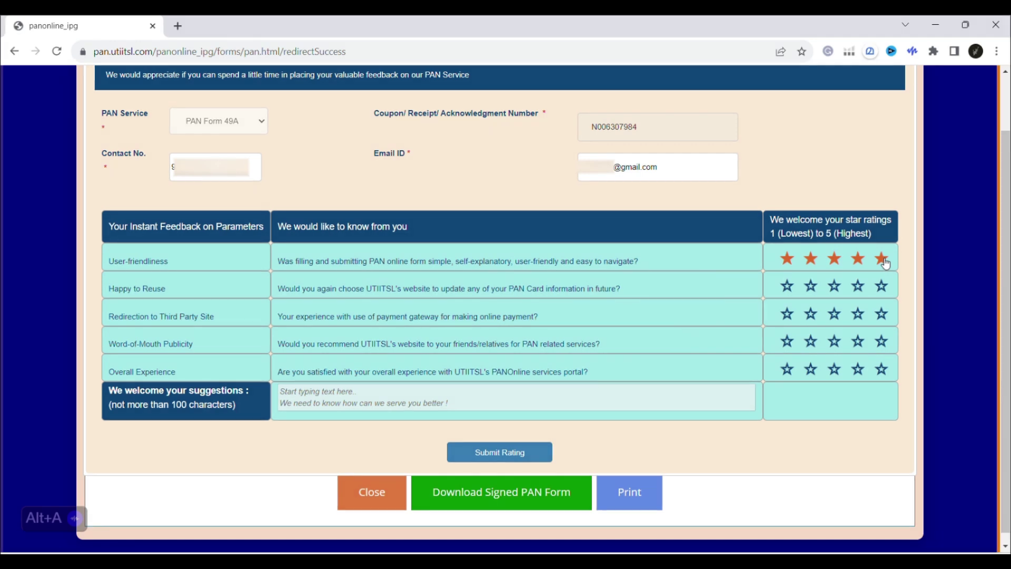
left_click(882, 286)
left_click(882, 314)
left_click(881, 342)
left_click(881, 370)
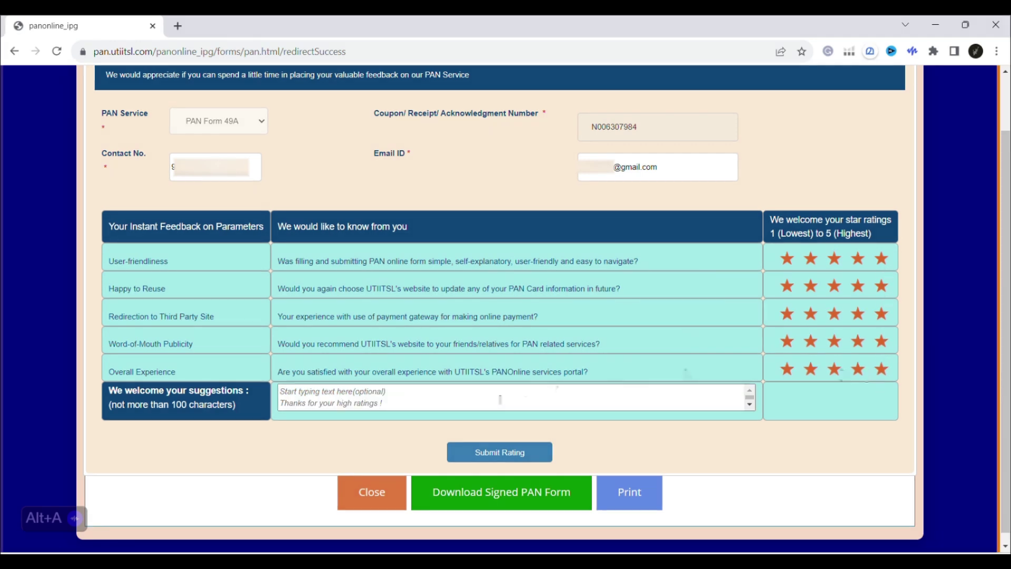
left_click(478, 458)
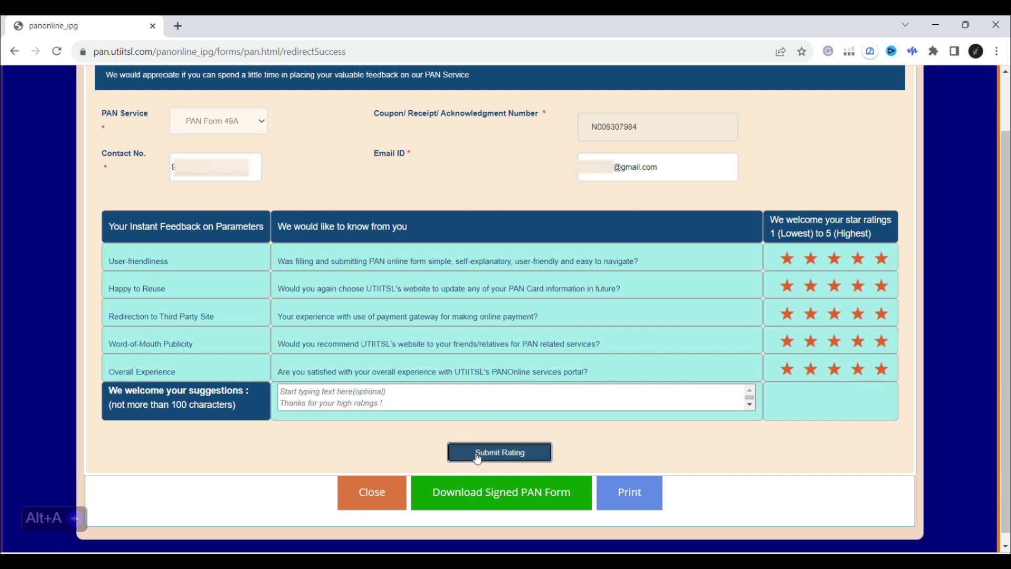